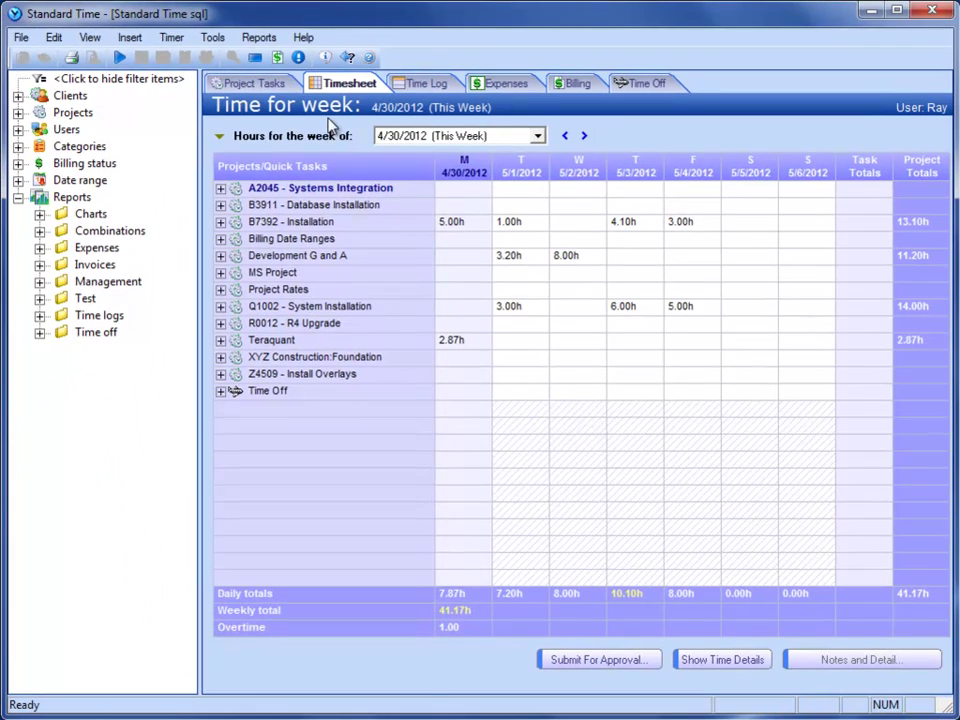
Step: Show the project tasks and expand the R0012 - R4 Upgrade project to review its task list
left_click(258, 84)
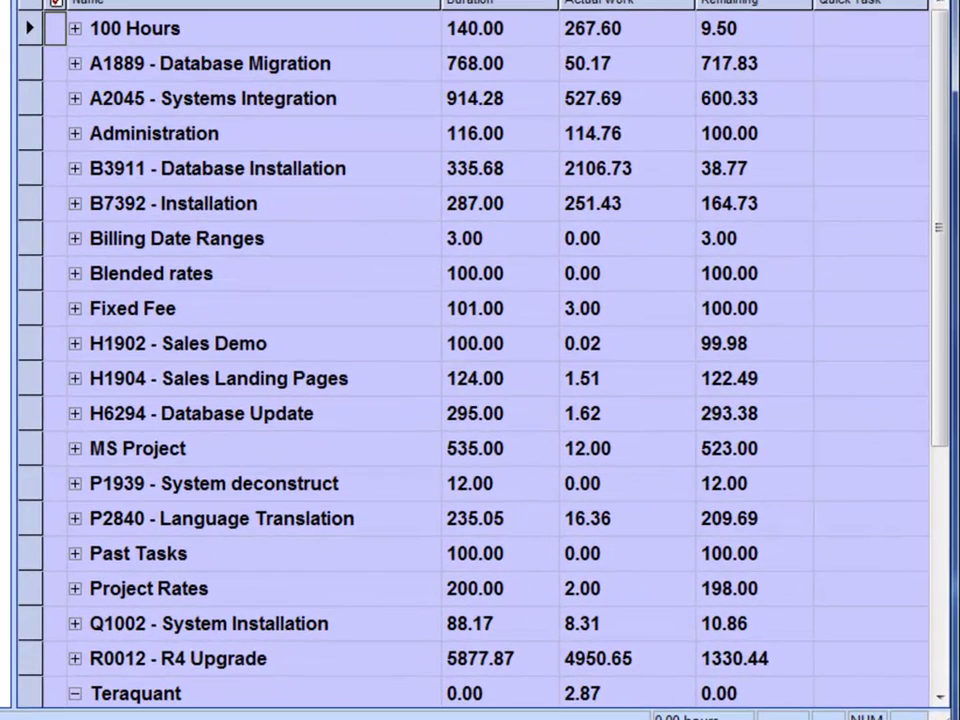
left_click(75, 658)
scroll(107, 628, "down", 2)
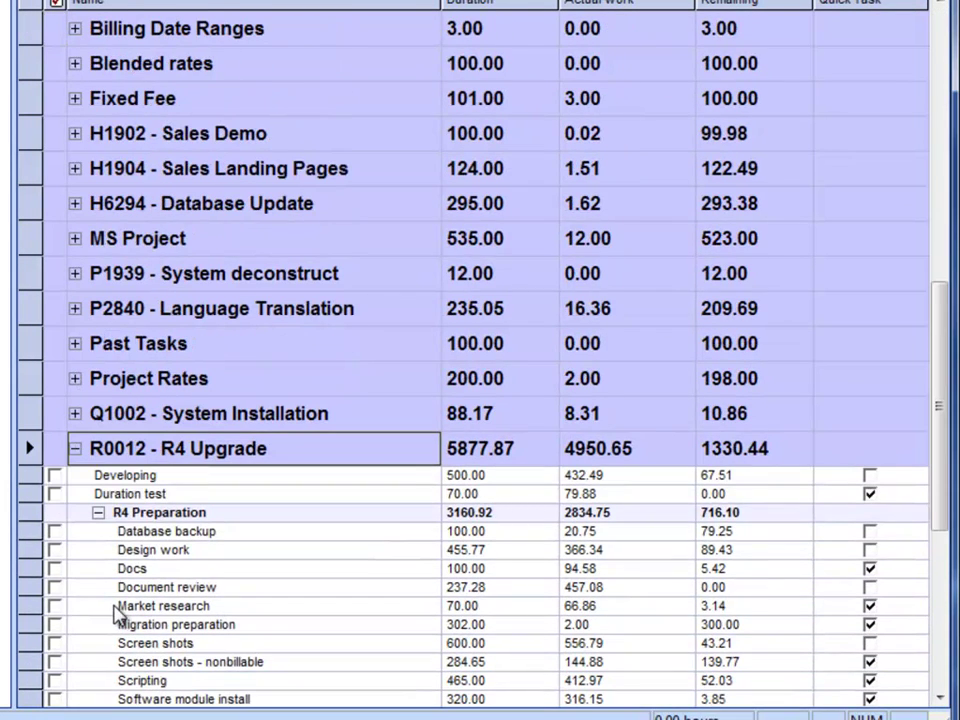
scroll(117, 613, "down", 2)
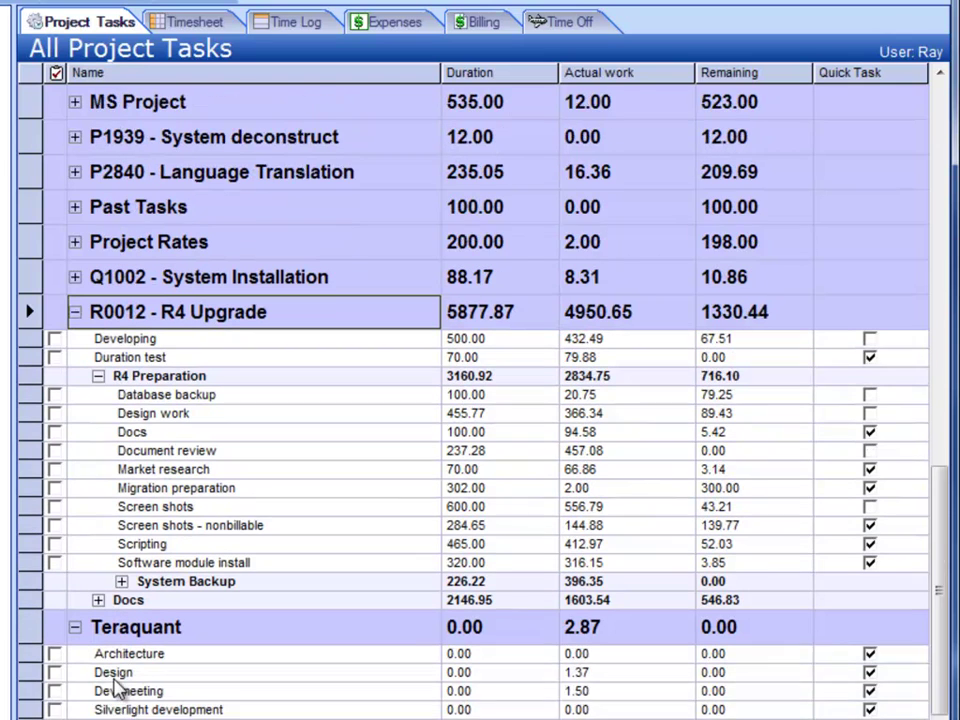
scroll(117, 683, "down", 1)
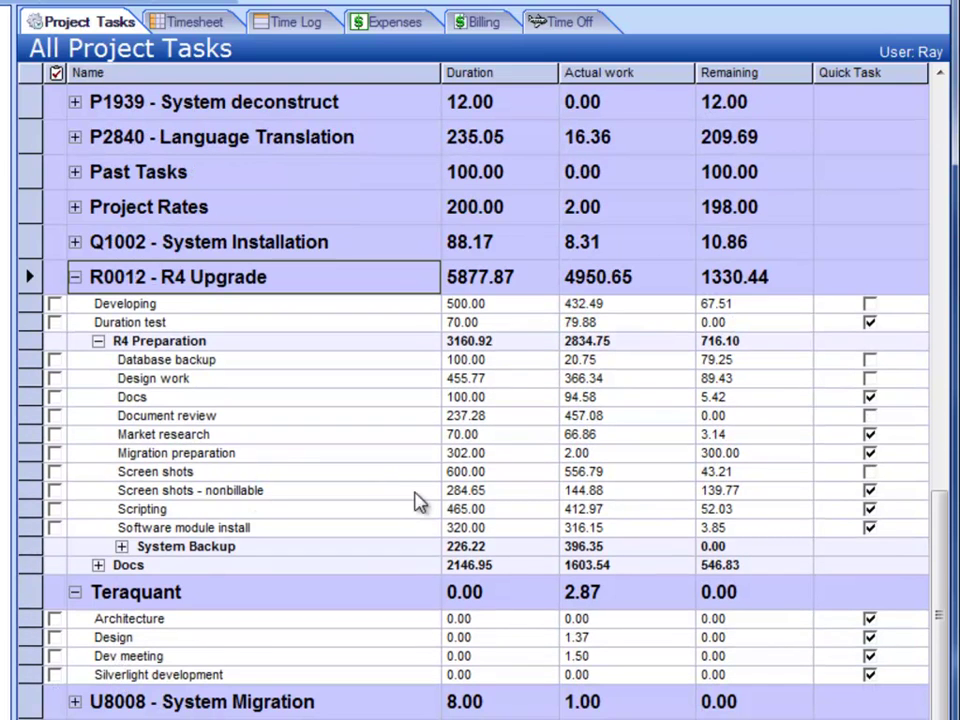
Step: Review the R0012 - R4 Upgrade quick tasks in the timesheet, collapse the project and select its 5/1/2012 cell
left_click(205, 24)
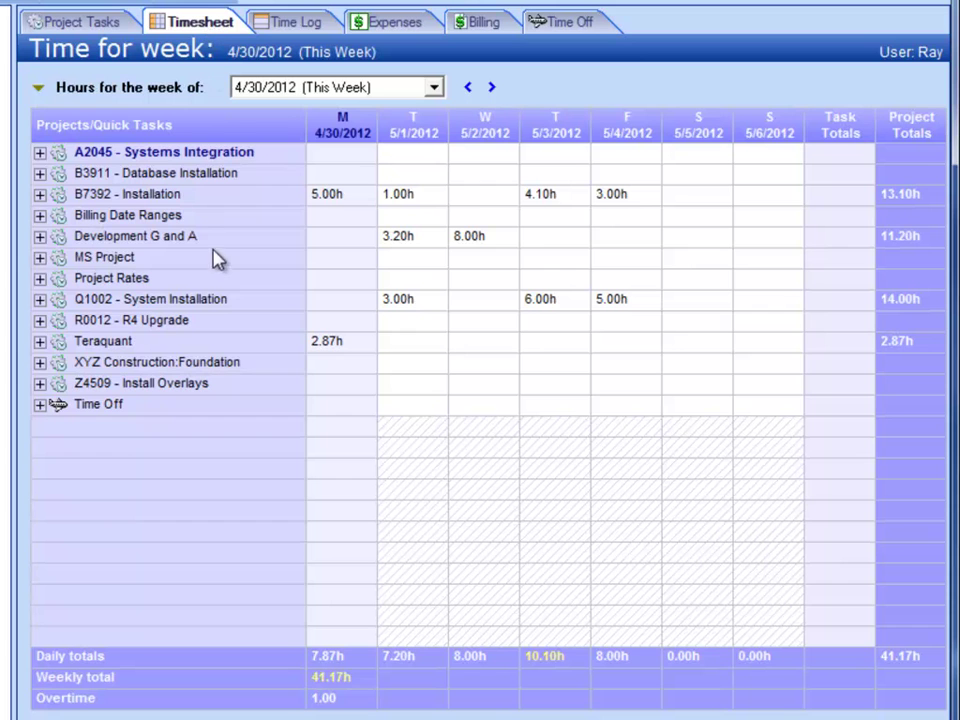
left_click(40, 320)
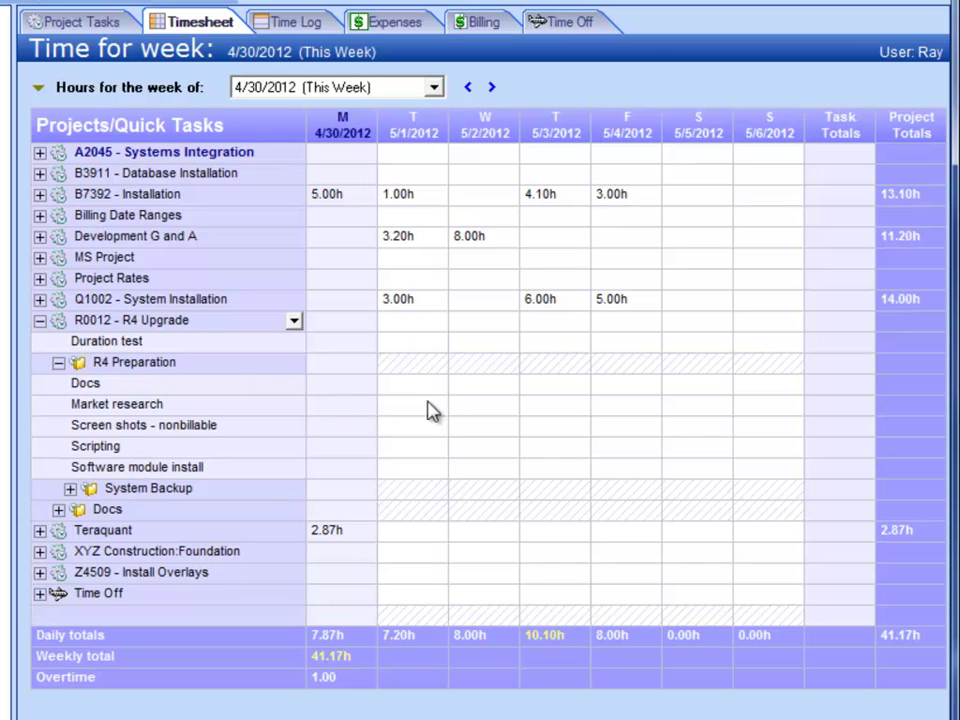
left_click(40, 321)
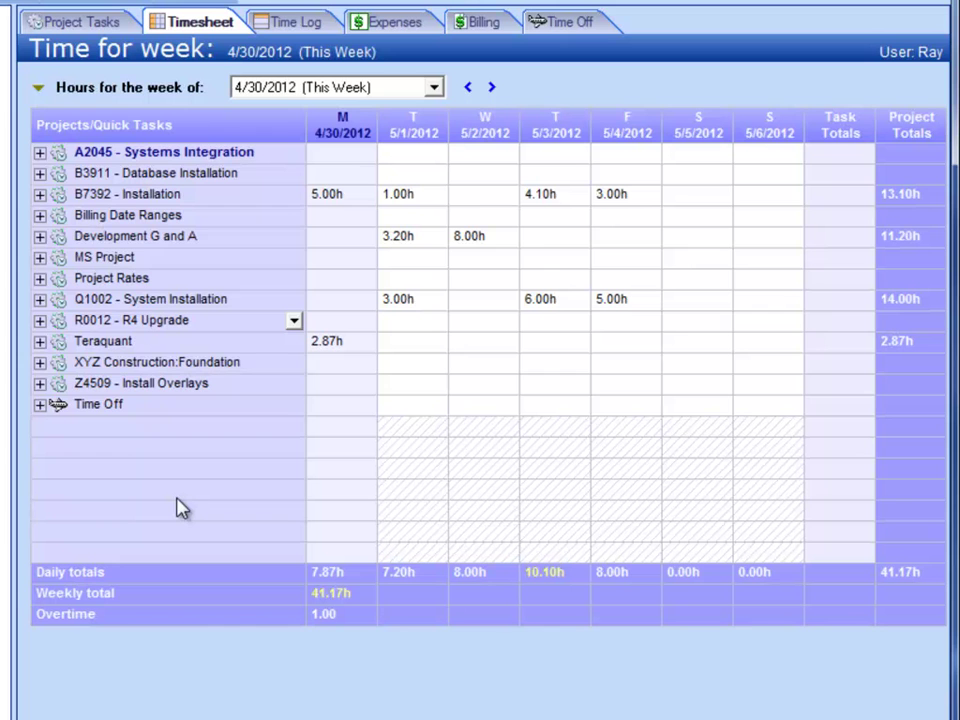
left_click(405, 320)
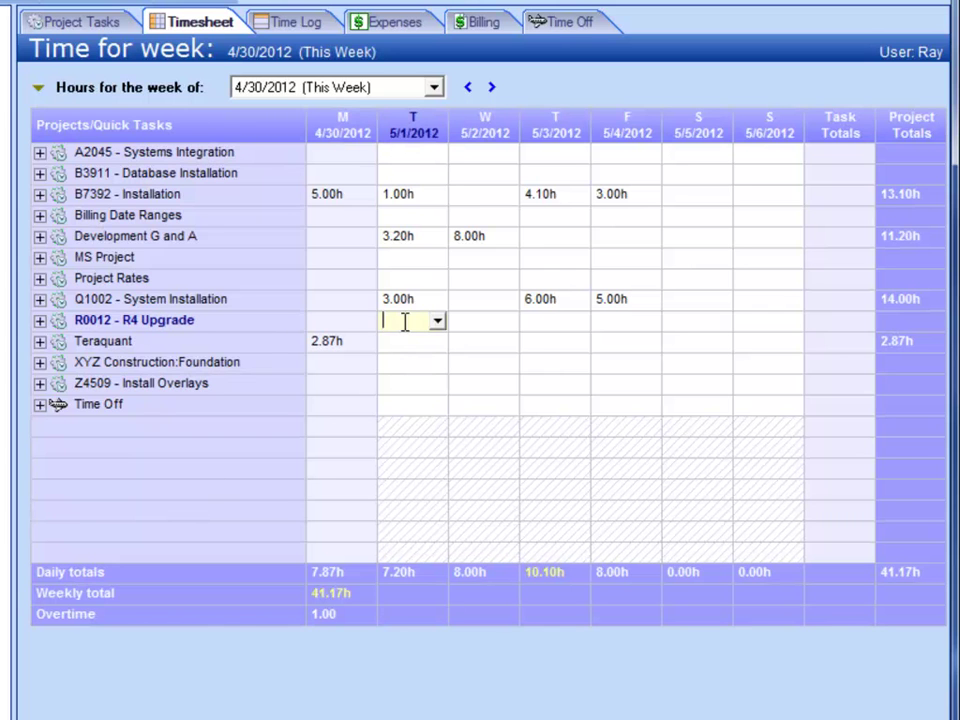
Step: Look through the time log, expenses, billing and time off records, ending back at the timesheet
left_click(290, 22)
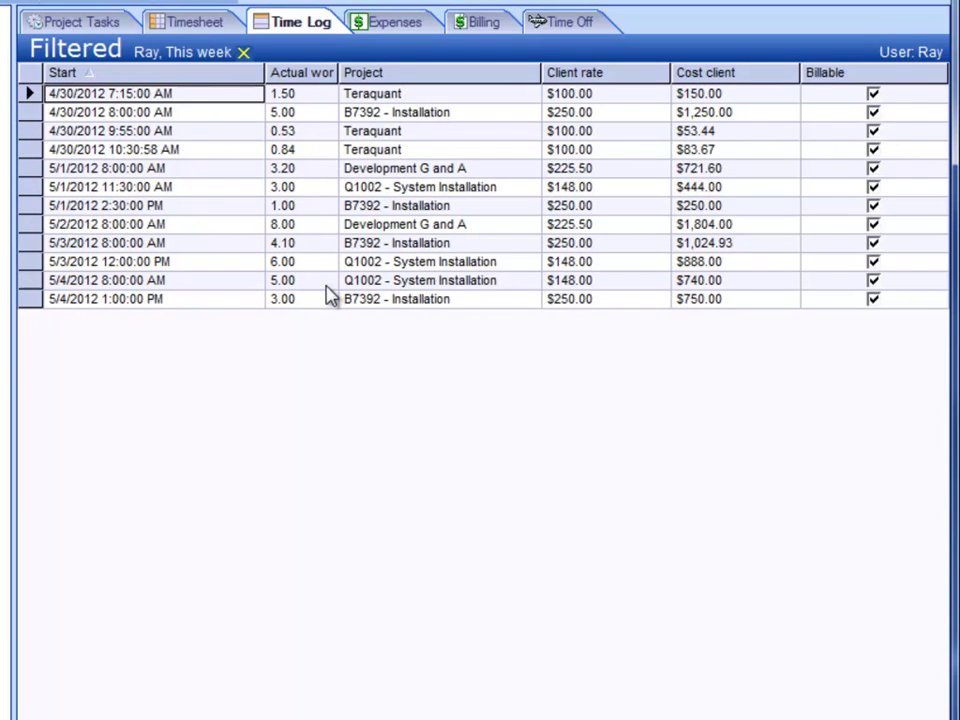
left_click(370, 24)
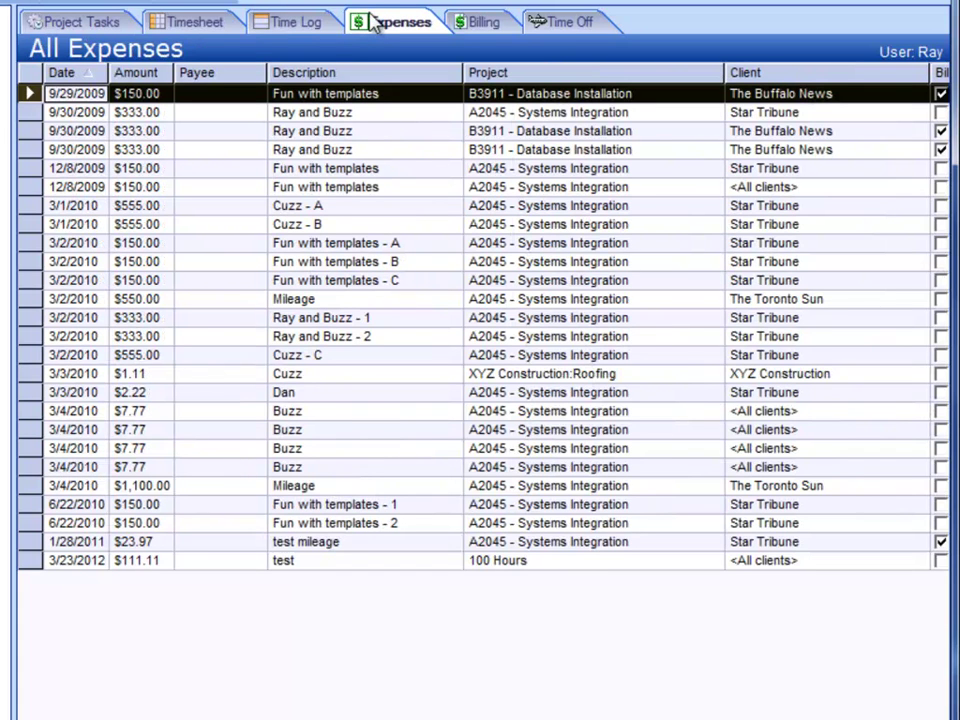
left_click(482, 30)
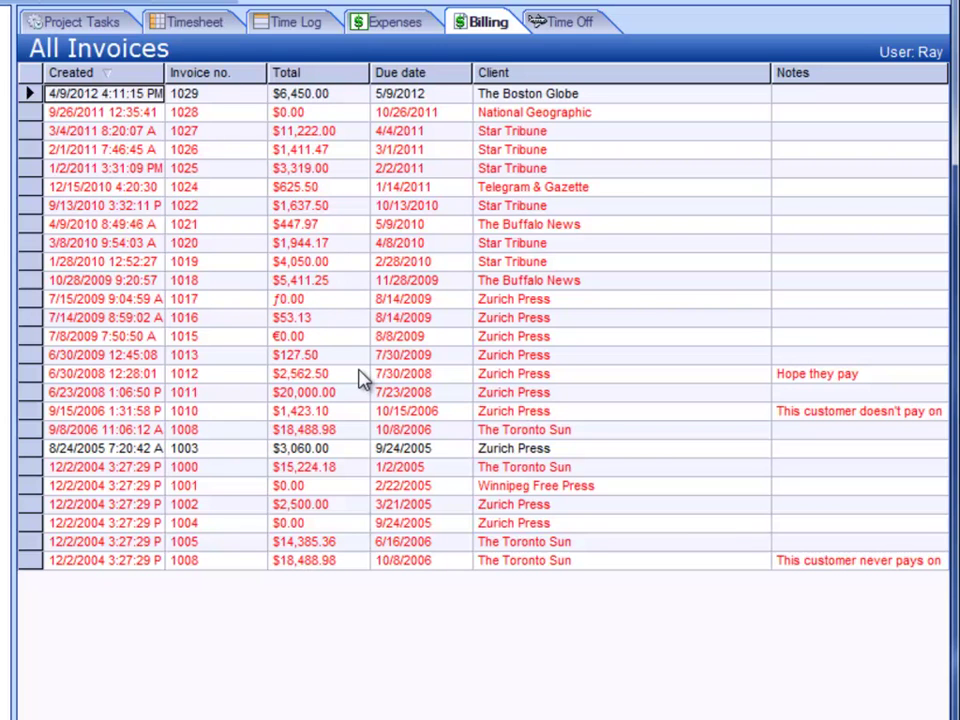
left_click(560, 23)
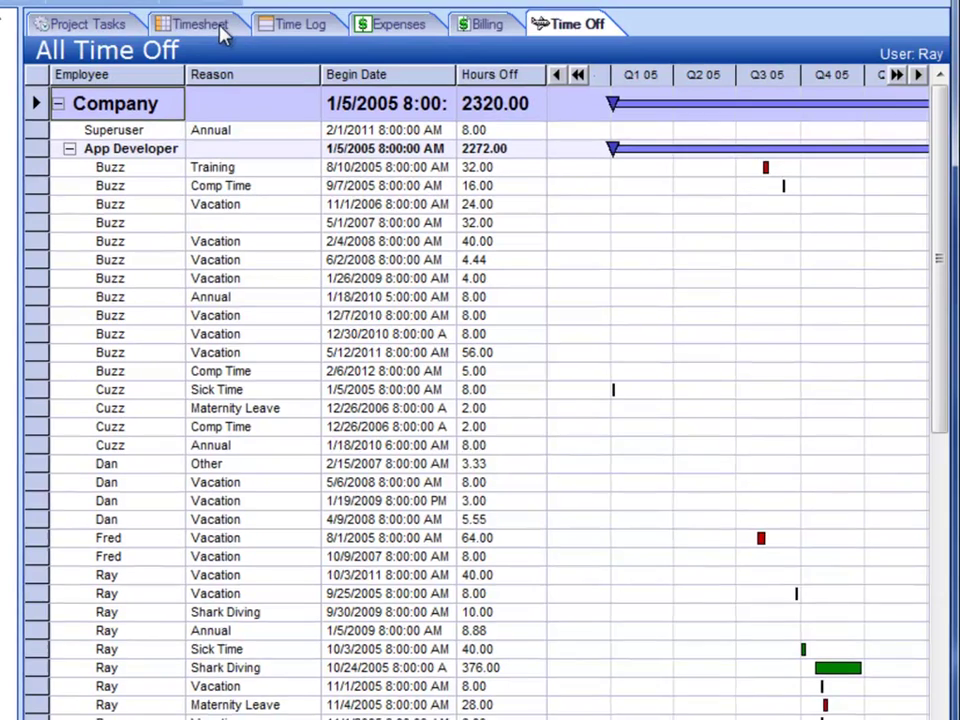
left_click(212, 24)
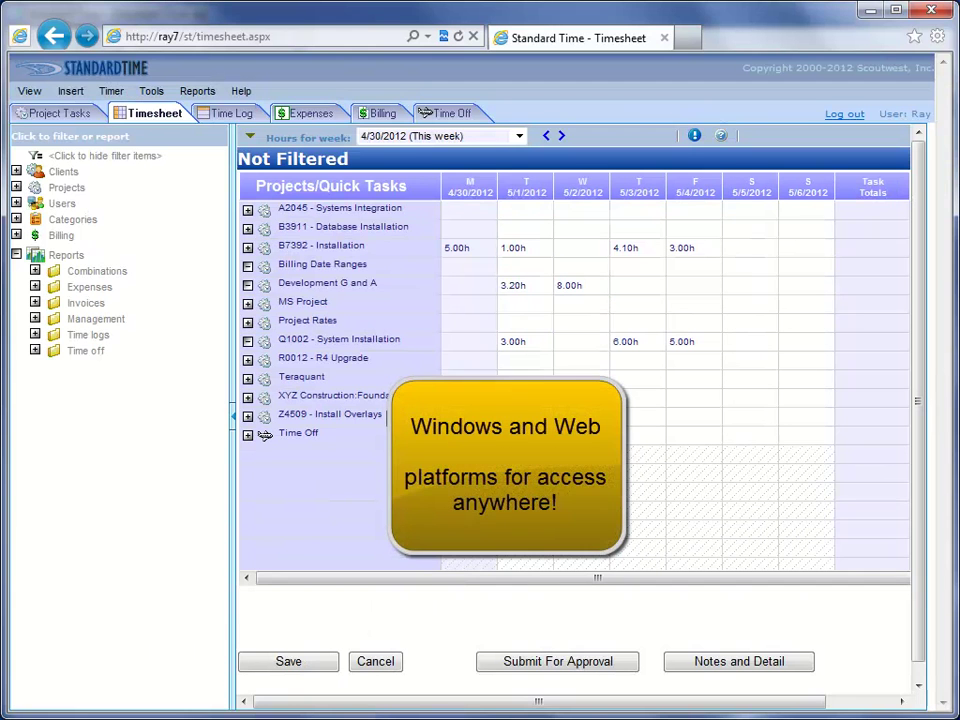
Step: Minimize the browser's web timesheet and view the desktop timesheet week as Daily Hours, returning it to the Timesheet layout
left_click(506, 306)
left_click(870, 12)
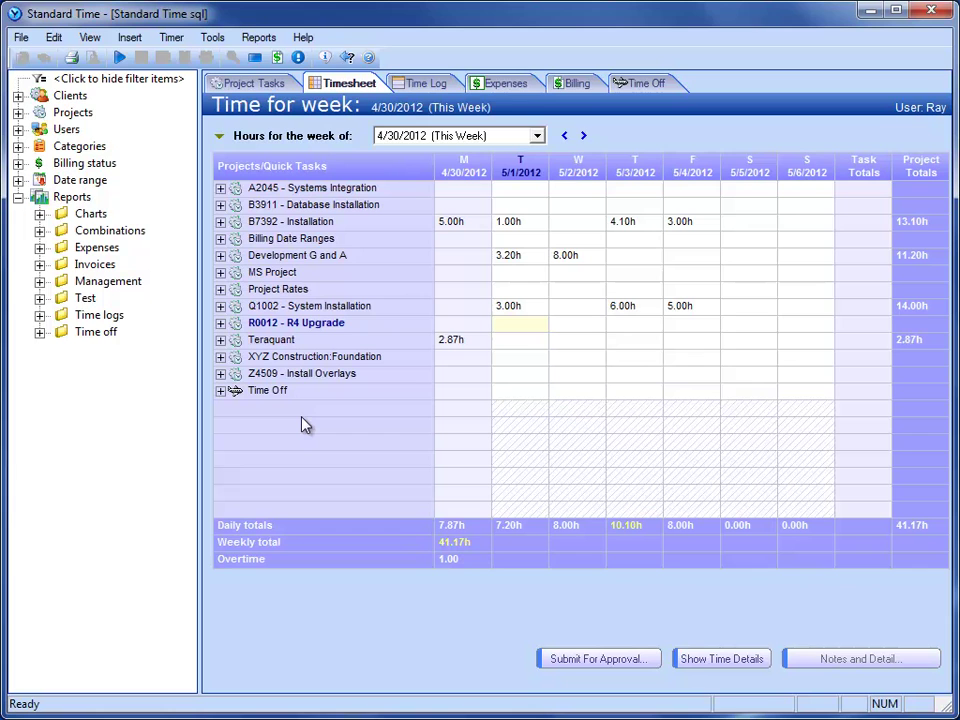
right_click(219, 139)
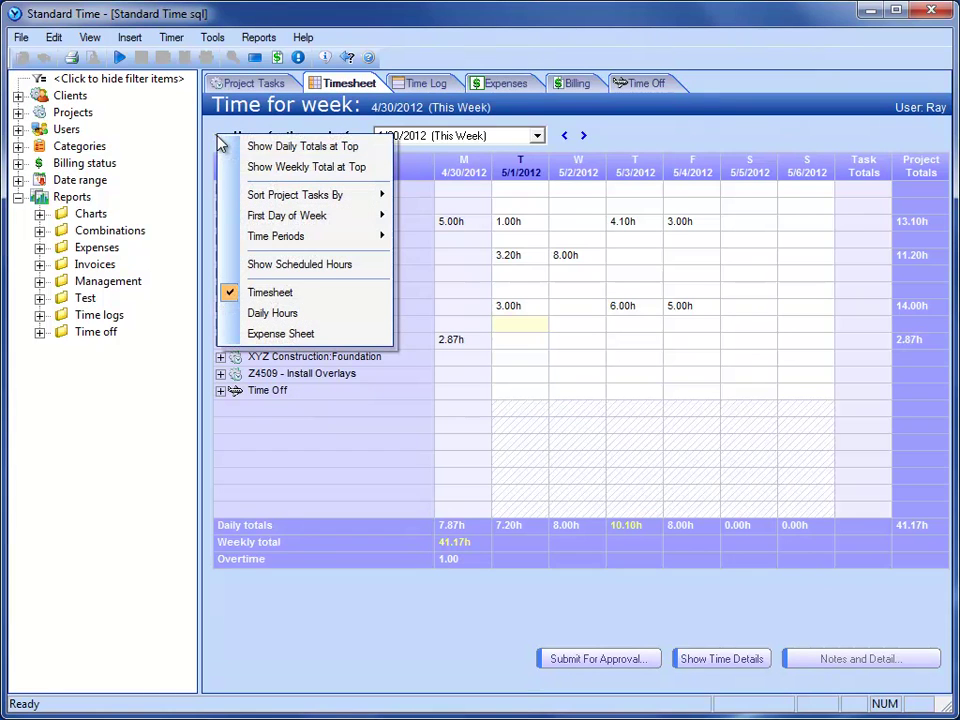
left_click(347, 316)
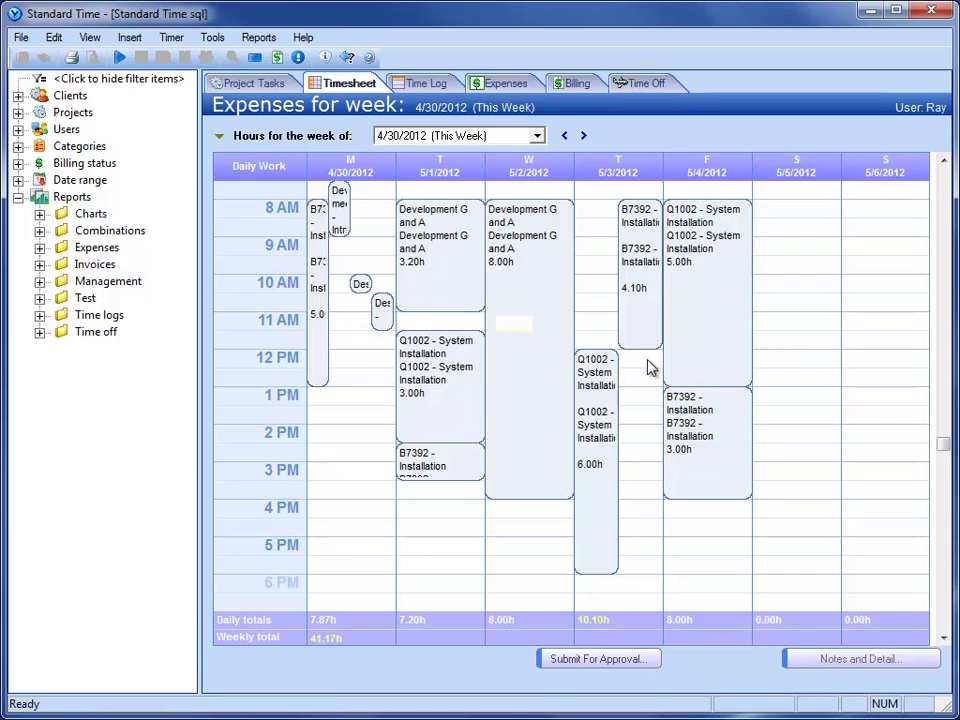
left_click(220, 136)
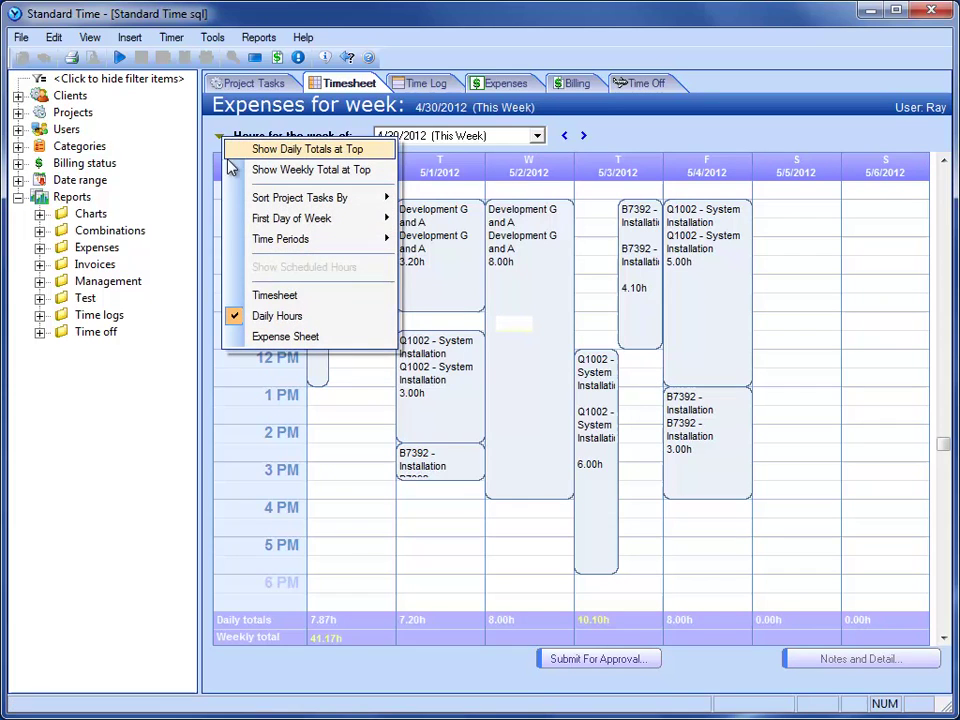
left_click(379, 305)
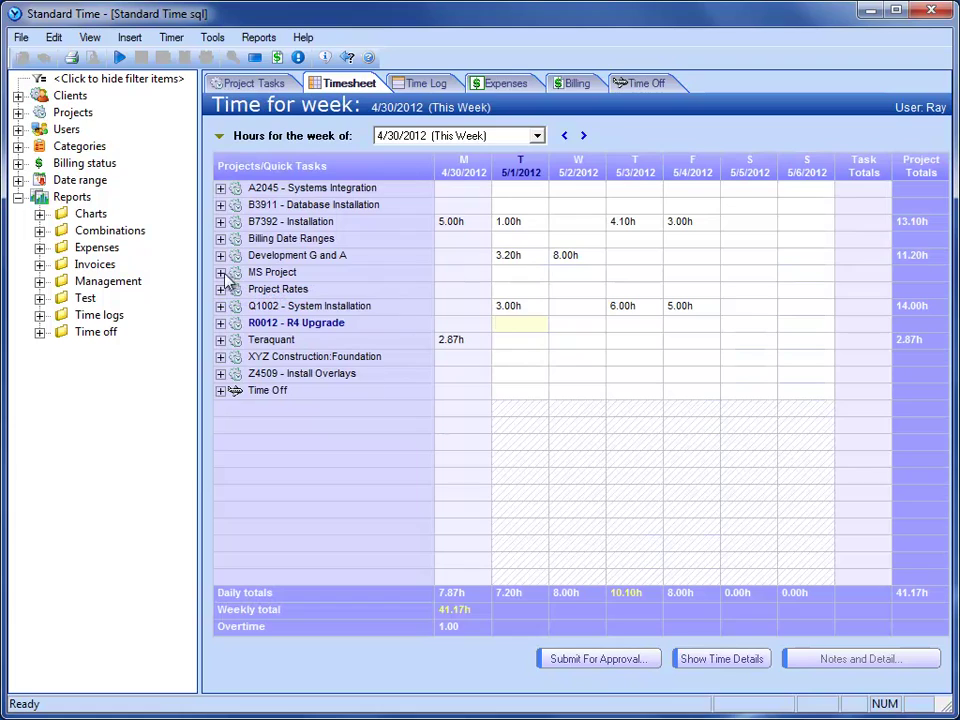
Step: Open the Quick Tasks window, move it aside to view its task checklist, and close it
left_click(90, 37)
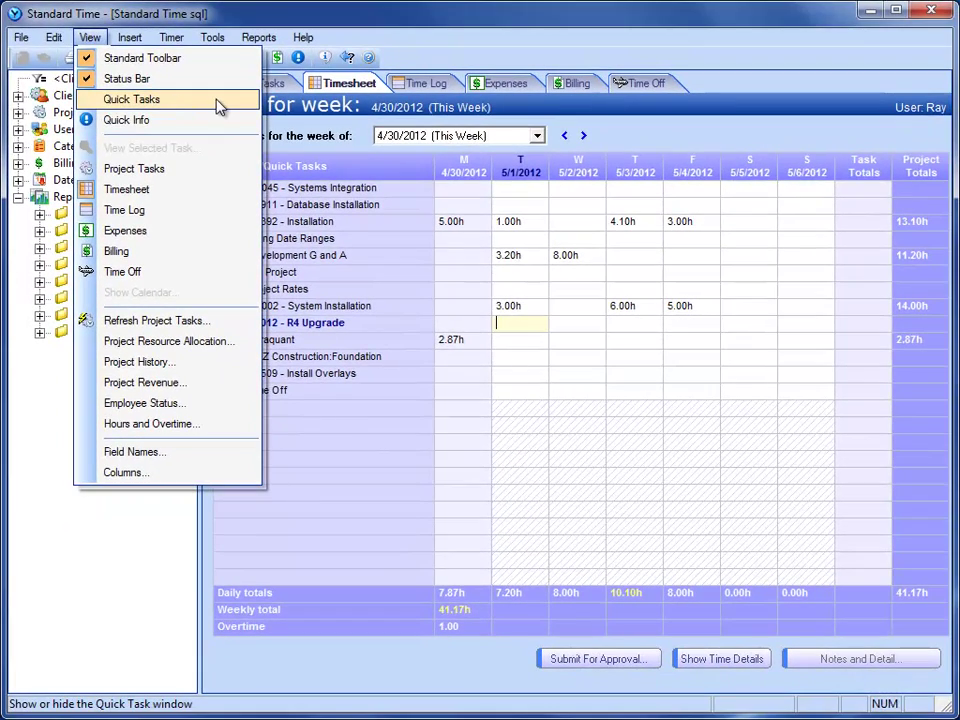
left_click(216, 101)
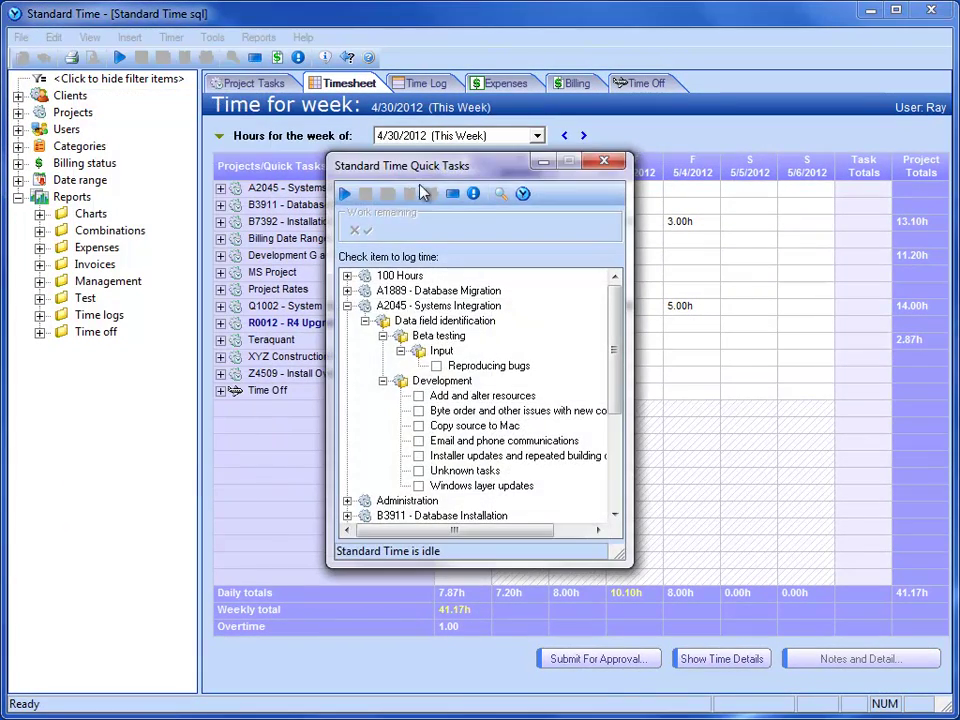
left_click_drag(463, 167, 740, 257)
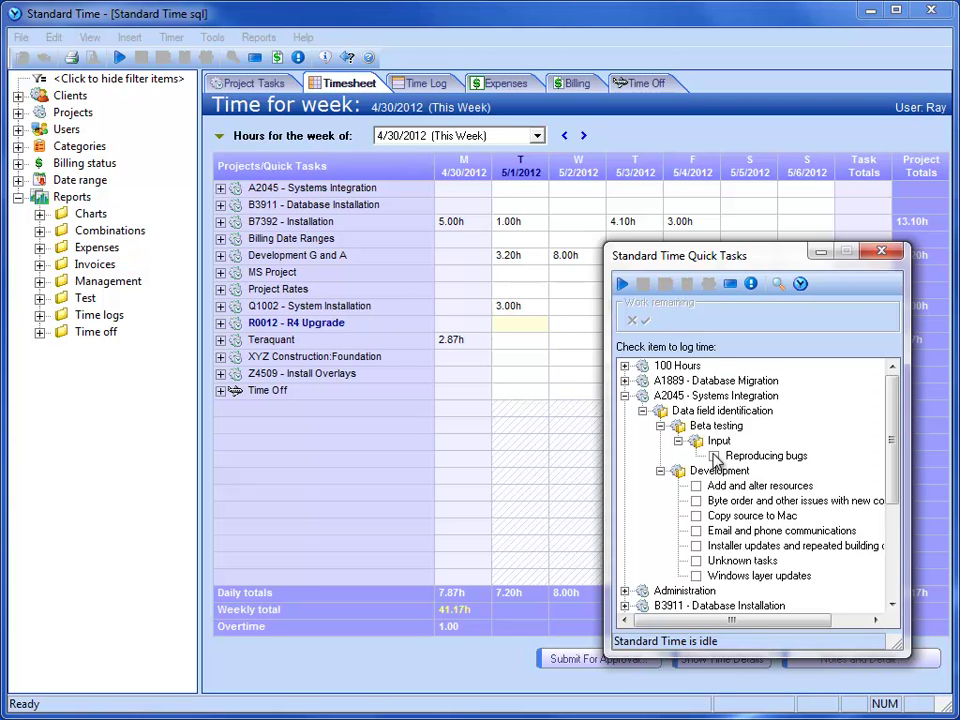
left_click(881, 250)
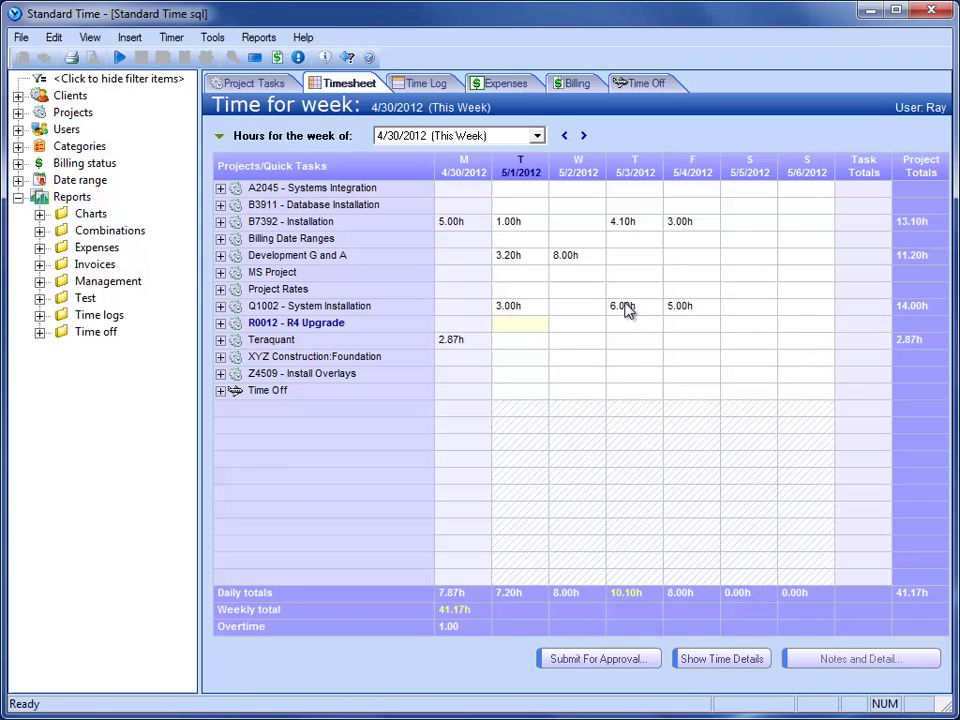
Step: Open the employee billing rates, filter them by the 2013, 2014 and 2015 date ranges in turn, and close the window
left_click(213, 38)
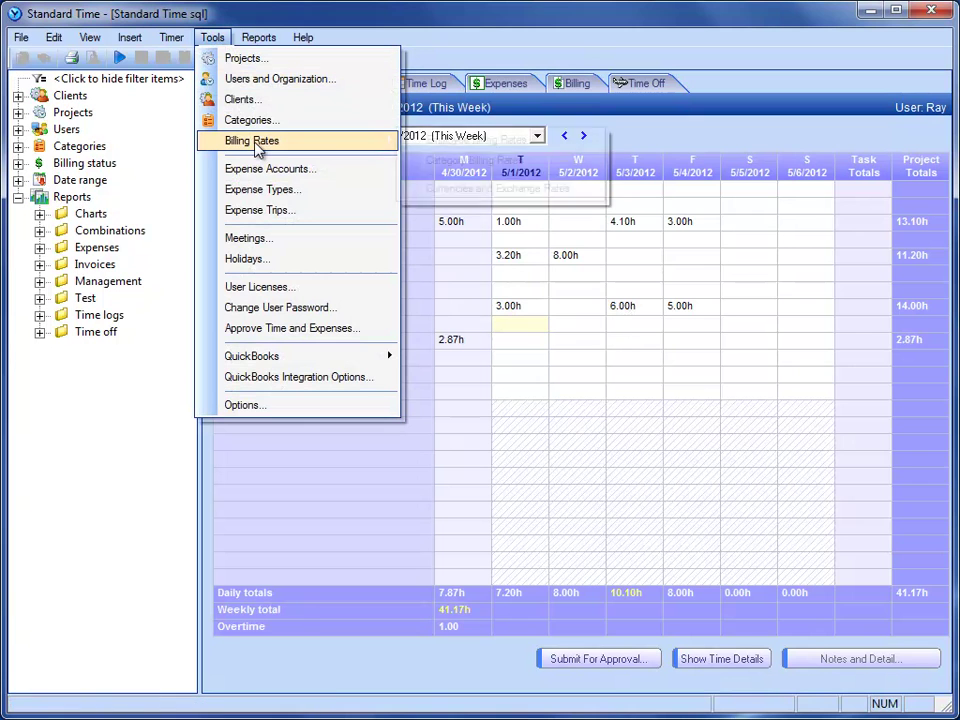
mouse_move(268, 143)
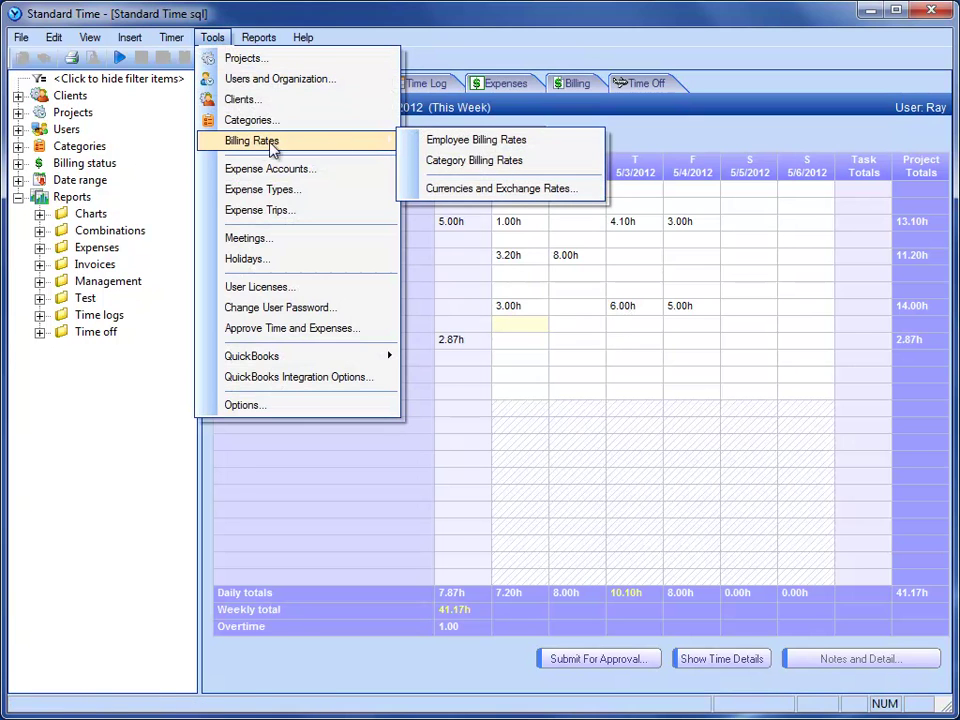
left_click(481, 147)
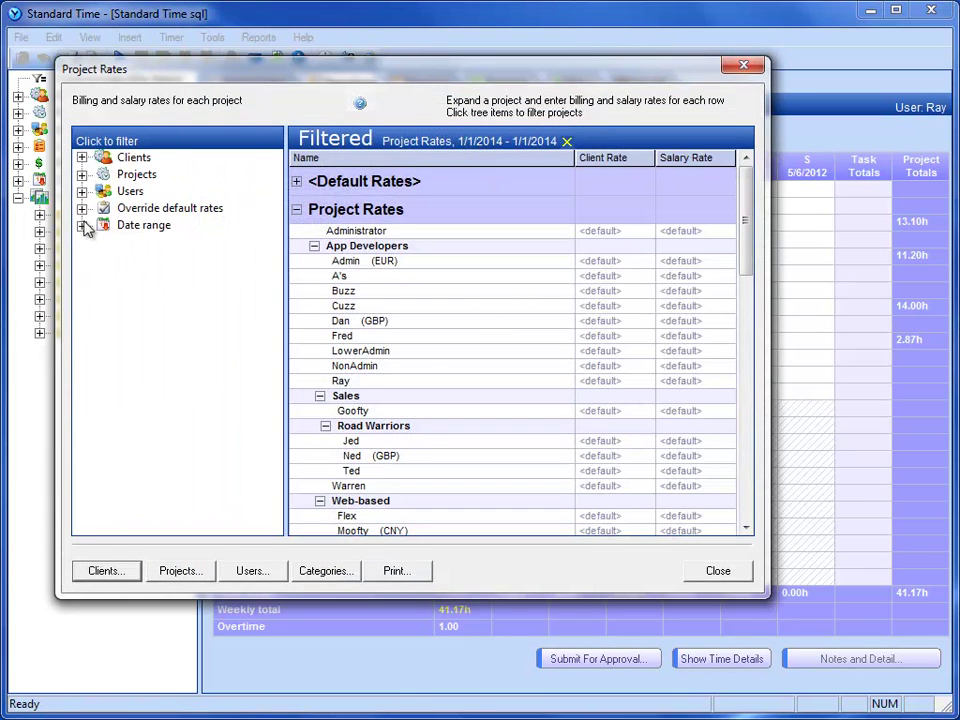
left_click(84, 227)
left_click(172, 259)
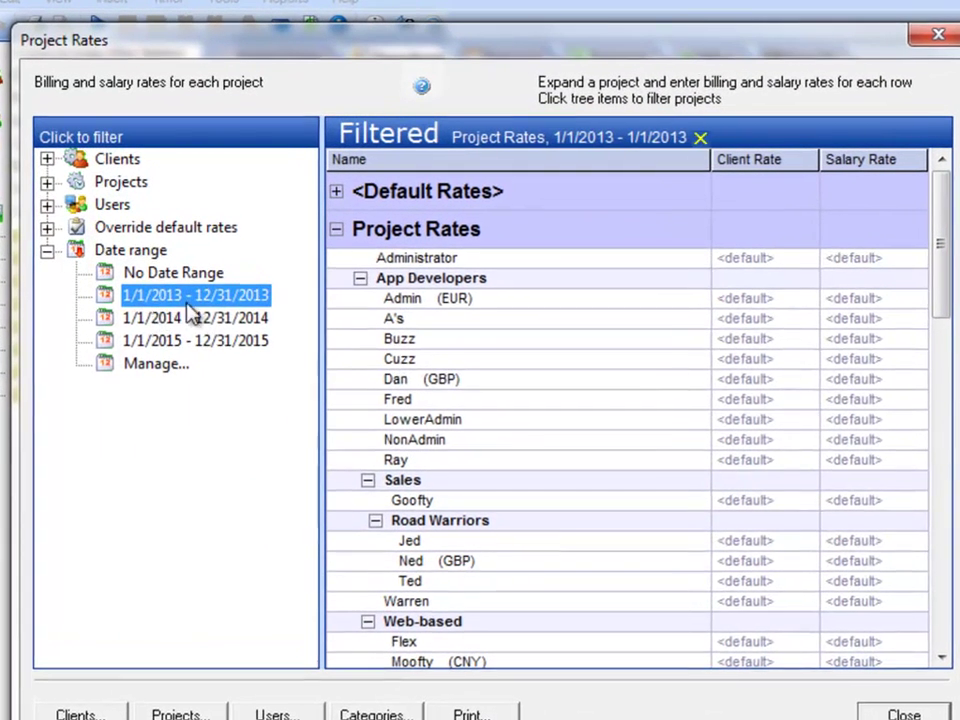
left_click(223, 317)
left_click(229, 341)
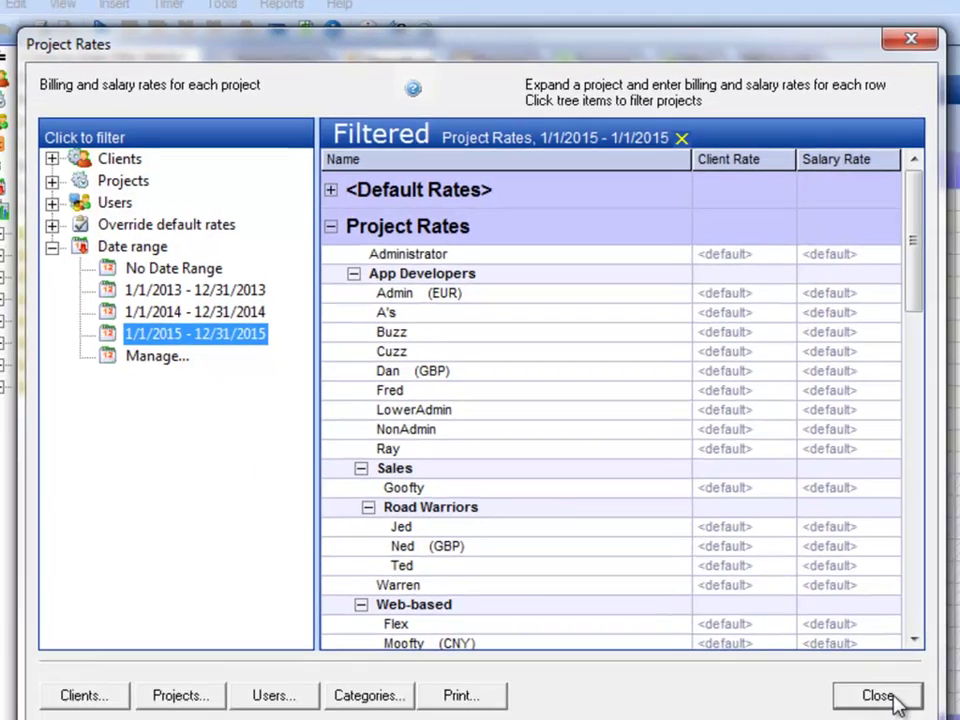
left_click(903, 712)
left_click(748, 593)
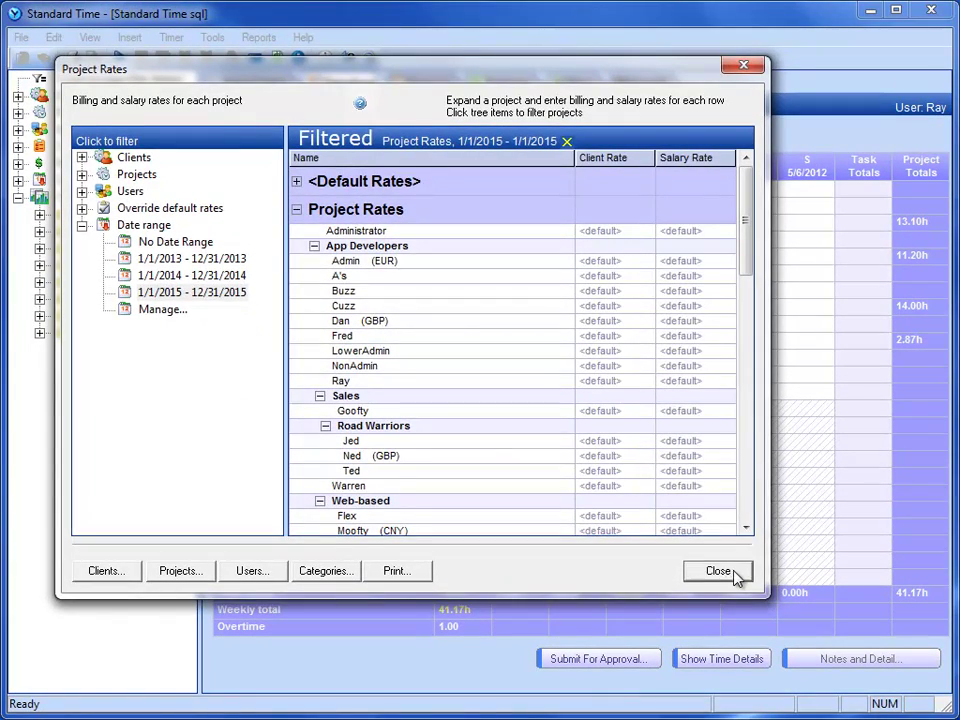
Step: View the estimated project revenue chart and close it
left_click(90, 37)
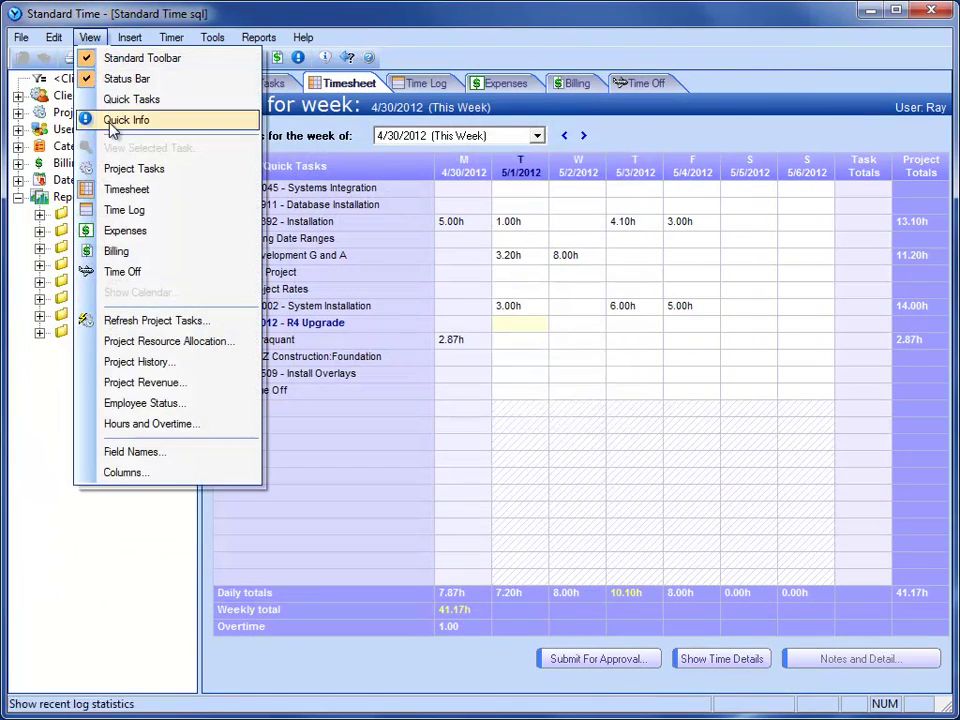
left_click(207, 384)
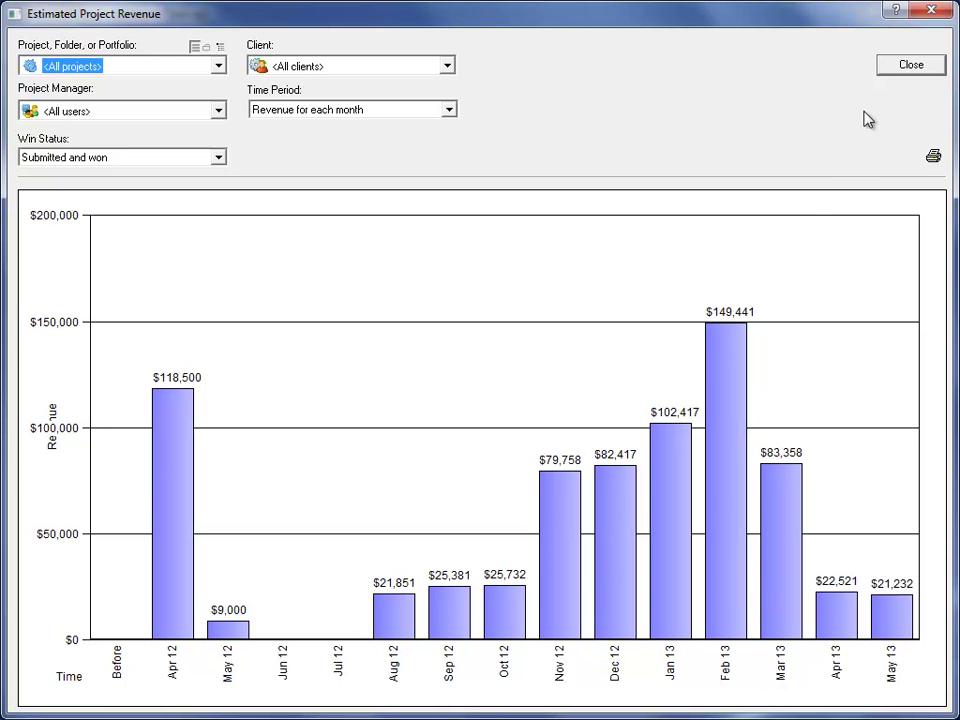
left_click(907, 66)
Step: View the project resource allocation chart, check the available options for viewing hours, and close it
left_click(101, 42)
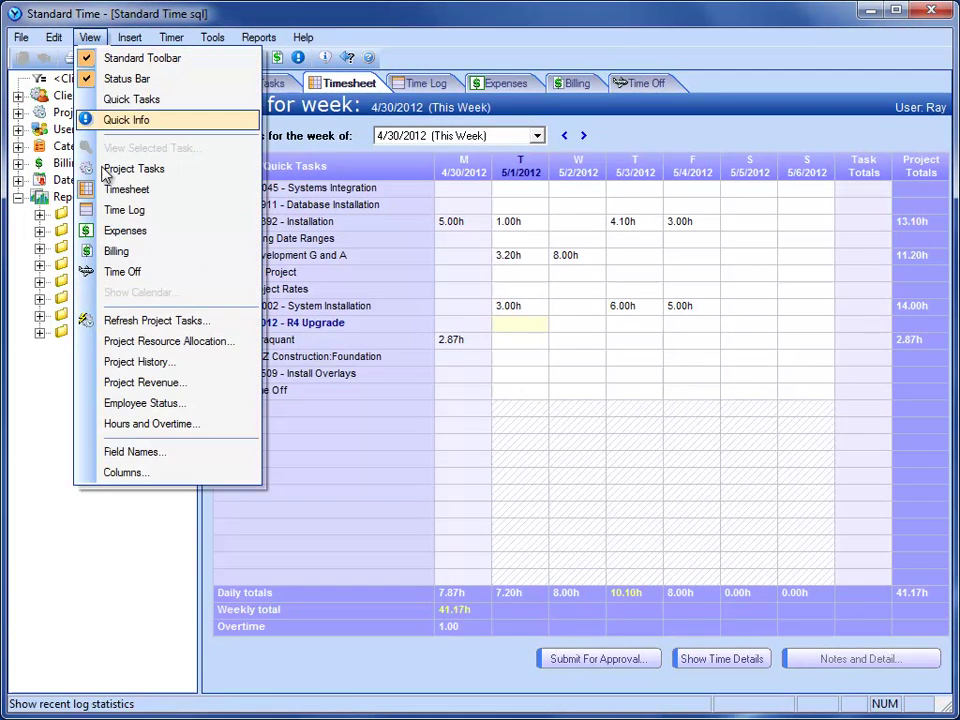
left_click(175, 342)
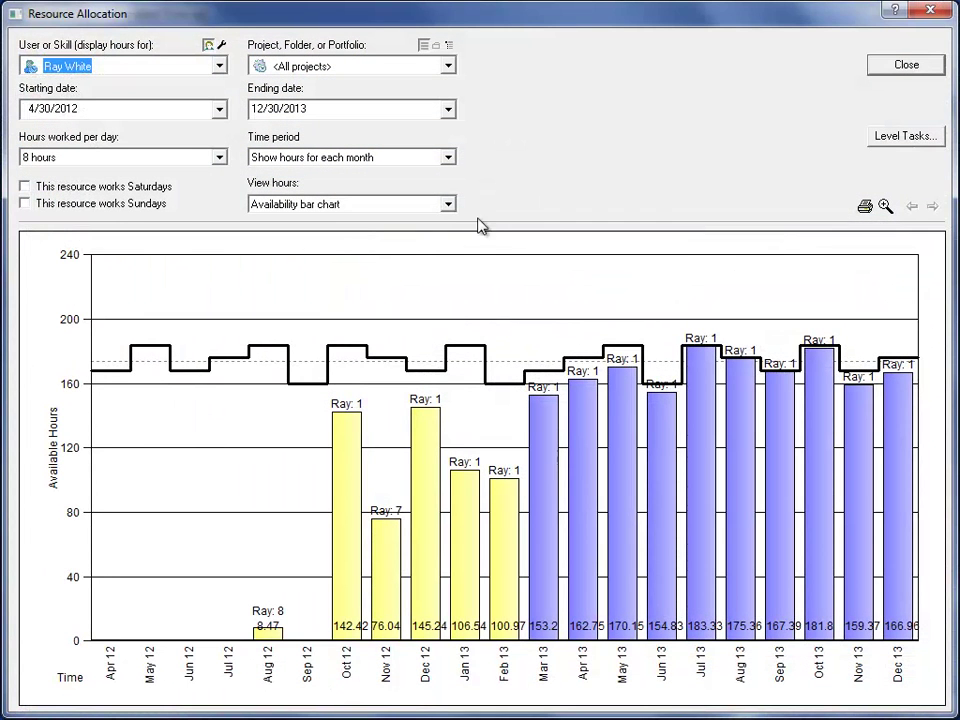
left_click(448, 205)
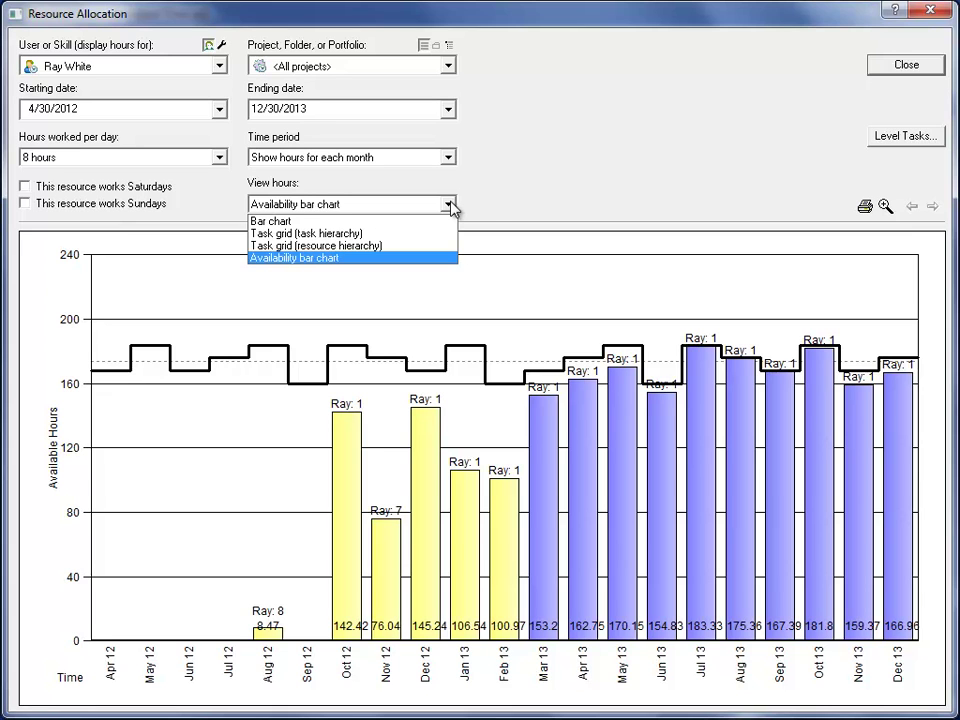
left_click(489, 211)
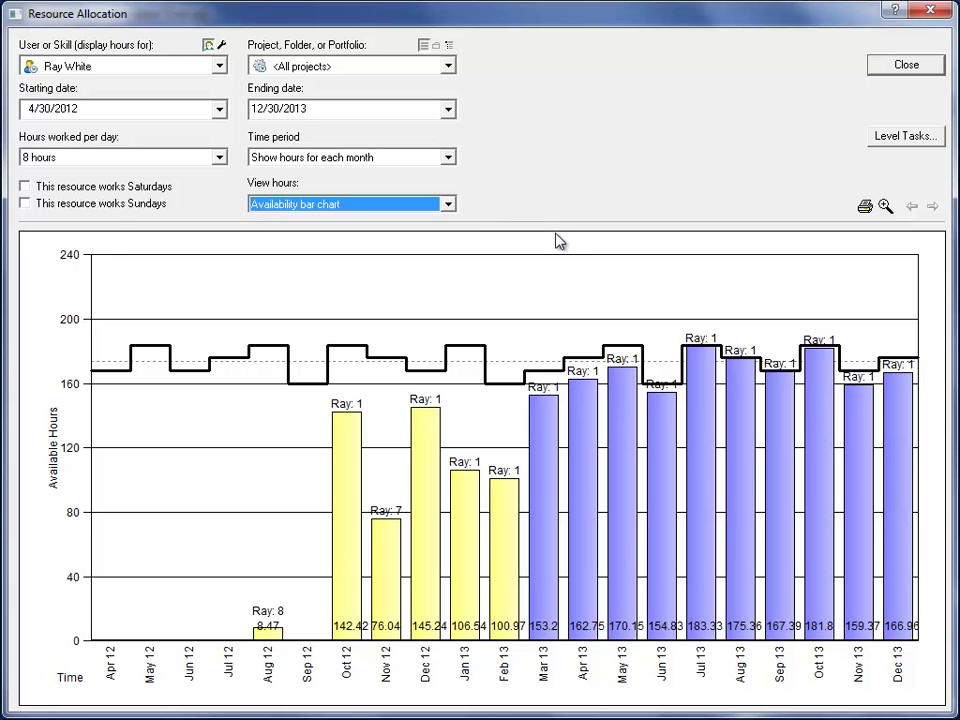
left_click(906, 67)
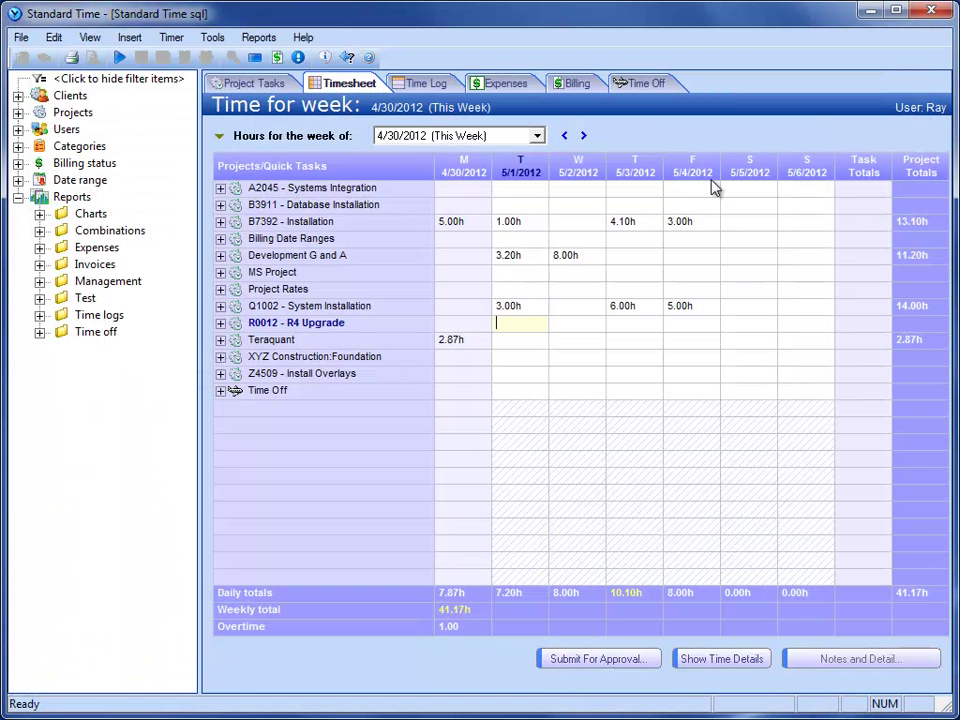
Step: Open the time off policies from the time off records and examine Vacation's available hours, earned hours and earn period
left_click(650, 85)
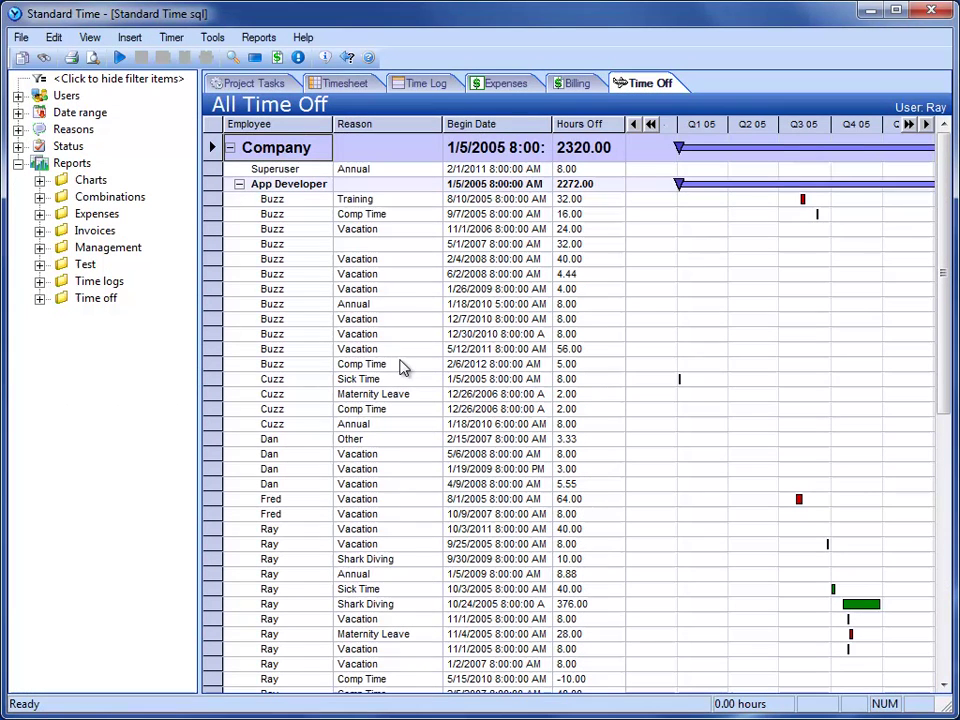
right_click(415, 306)
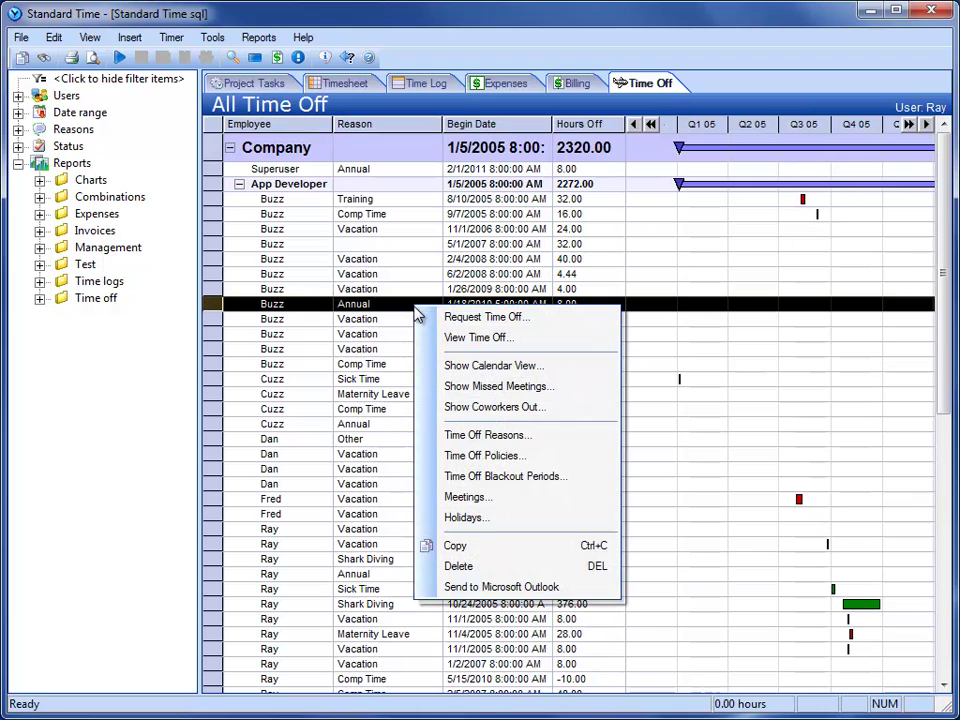
left_click(557, 457)
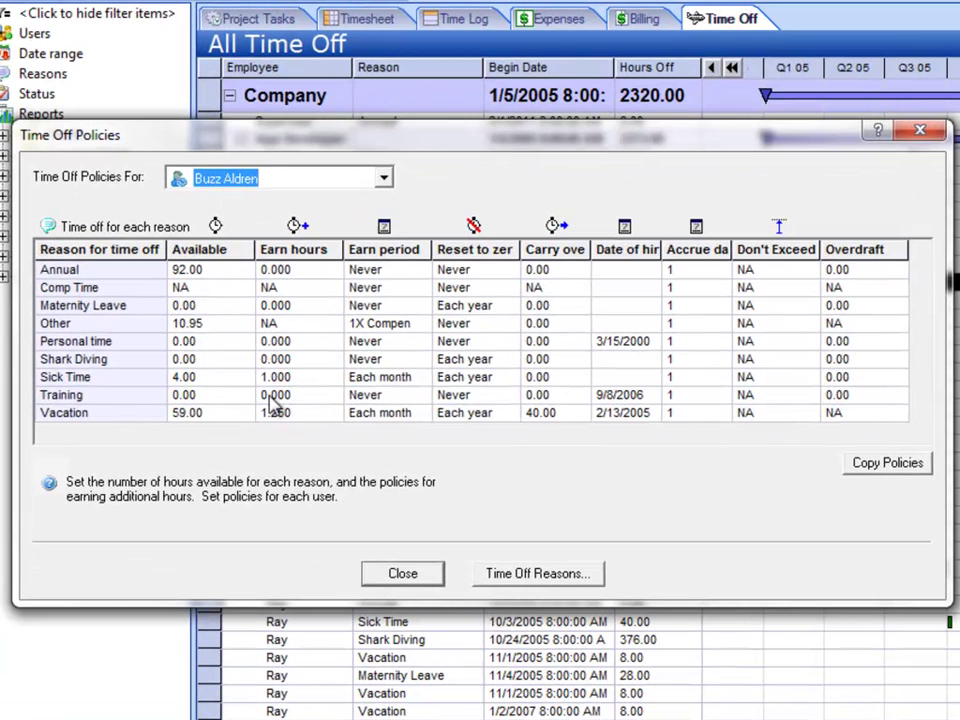
left_click(227, 414)
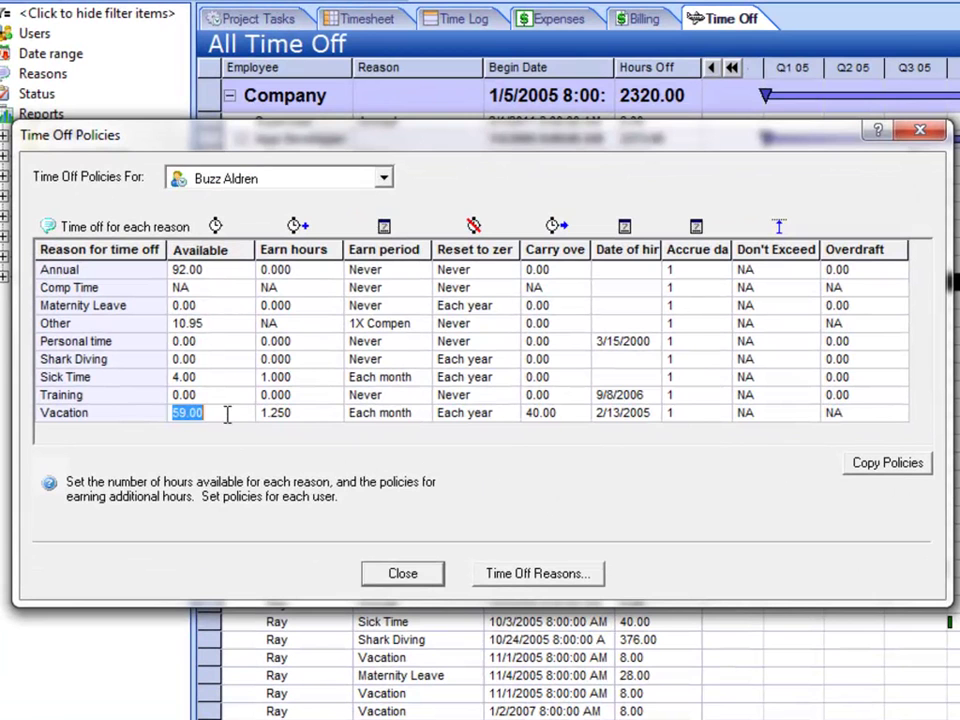
left_click(315, 414)
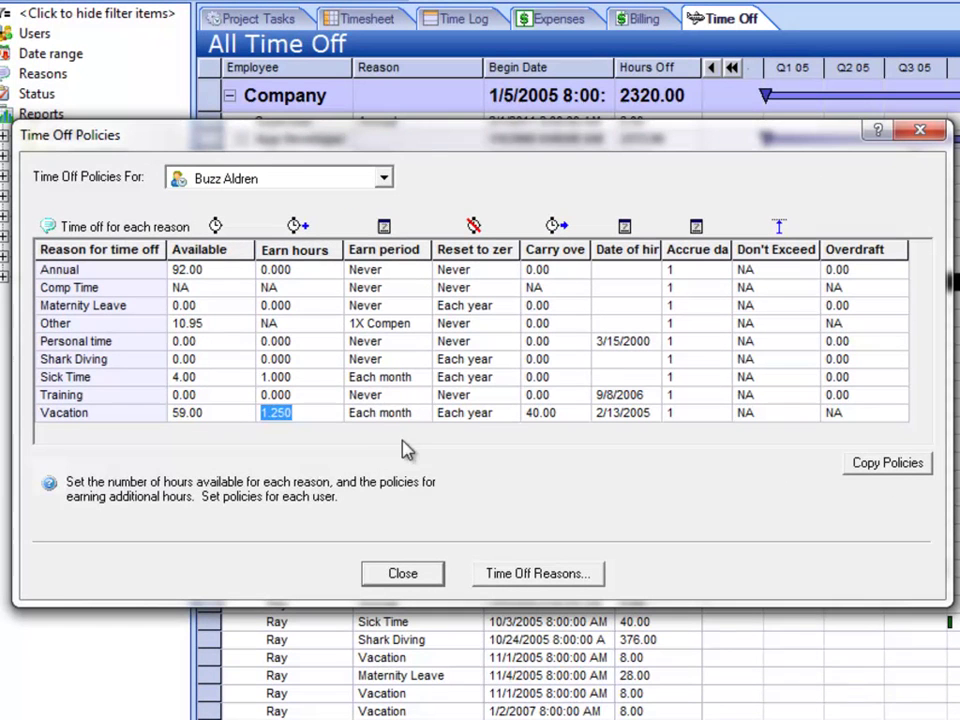
left_click(394, 412)
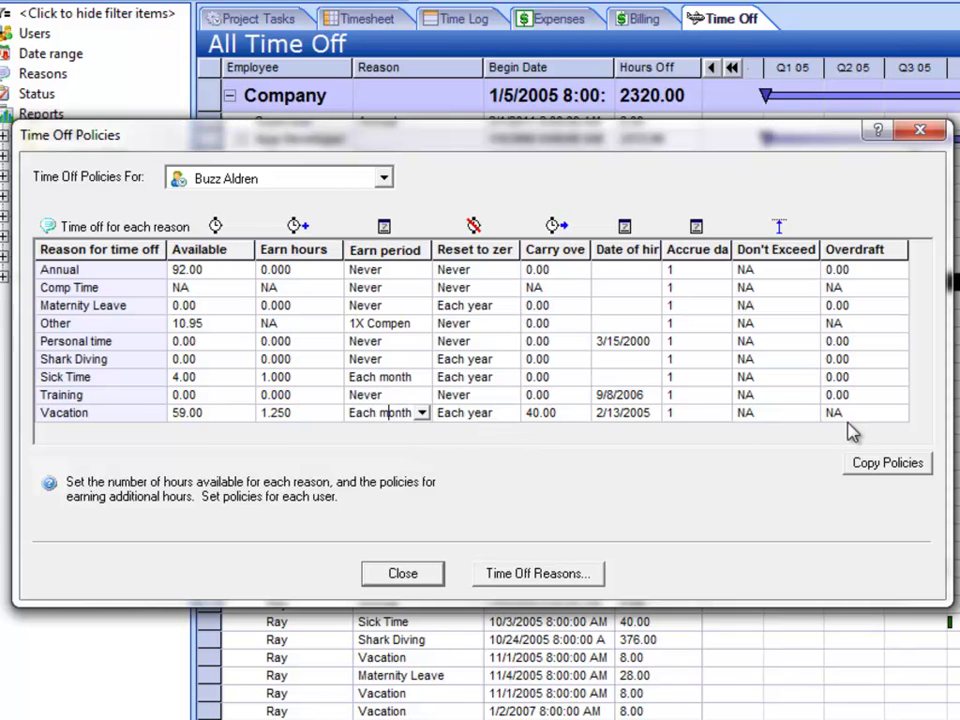
Step: Check the list of employees the time off policies apply to, highlight all time off reasons, and close the policies
left_click(384, 179)
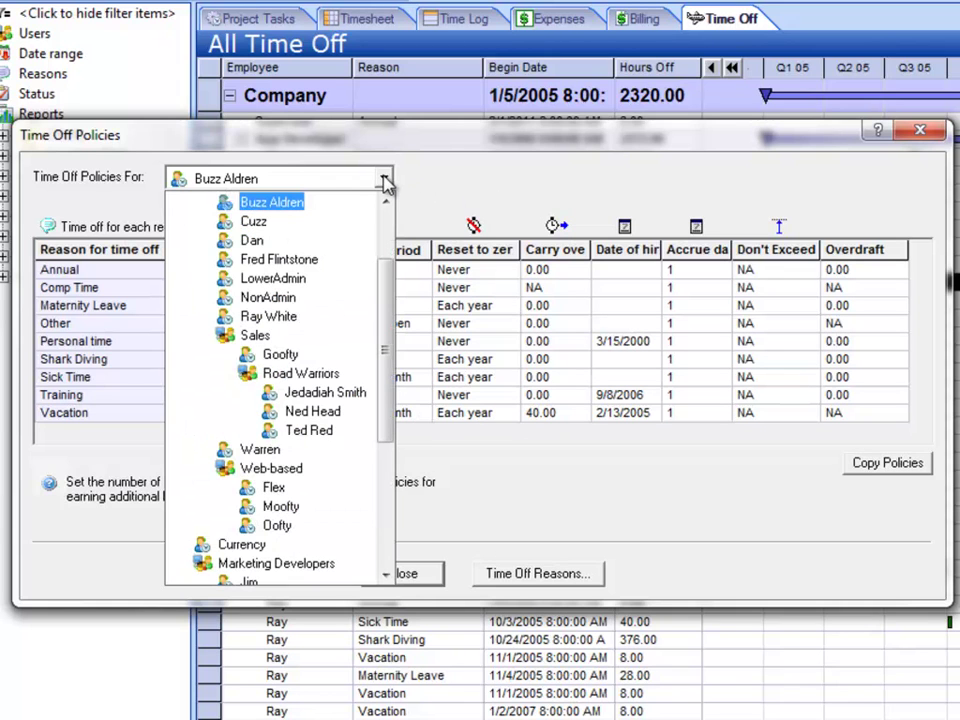
left_click(428, 192)
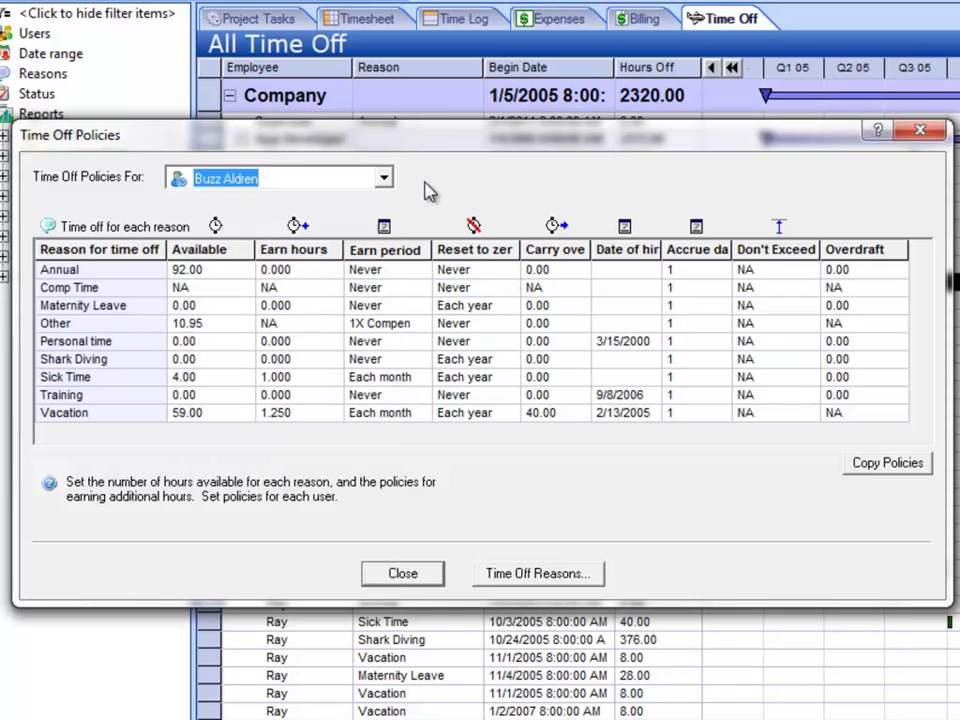
left_click_drag(118, 270, 122, 383)
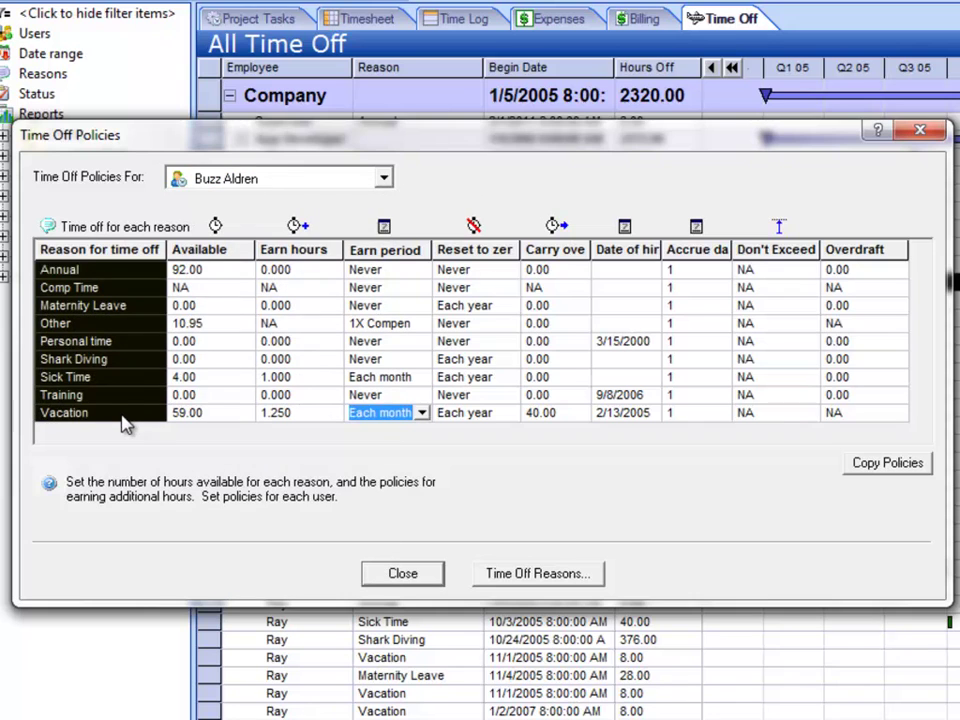
left_click(121, 422)
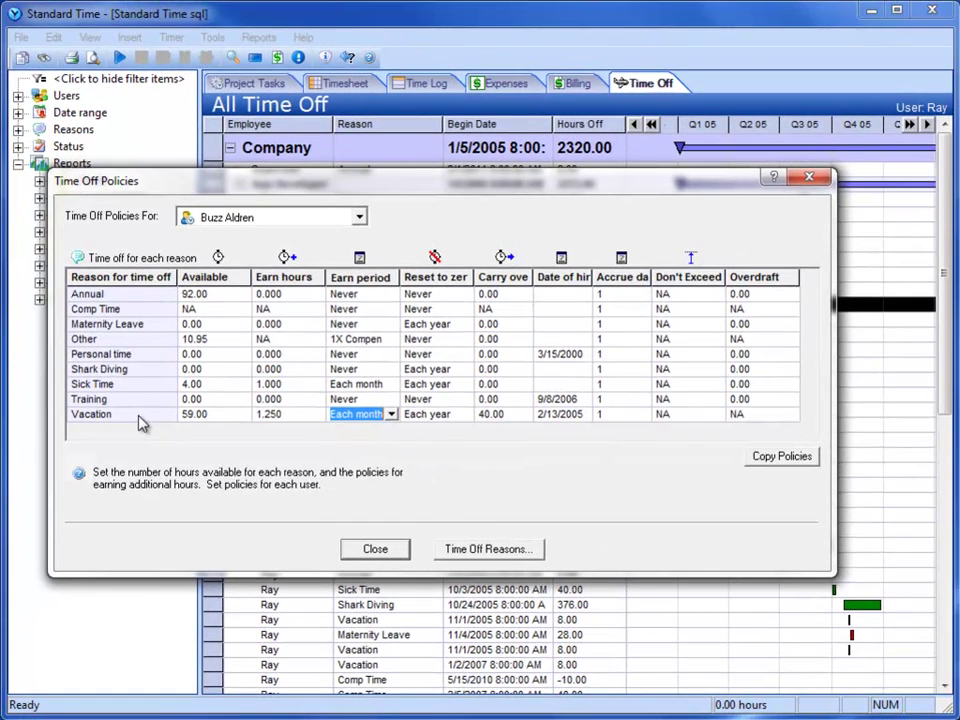
left_click(368, 549)
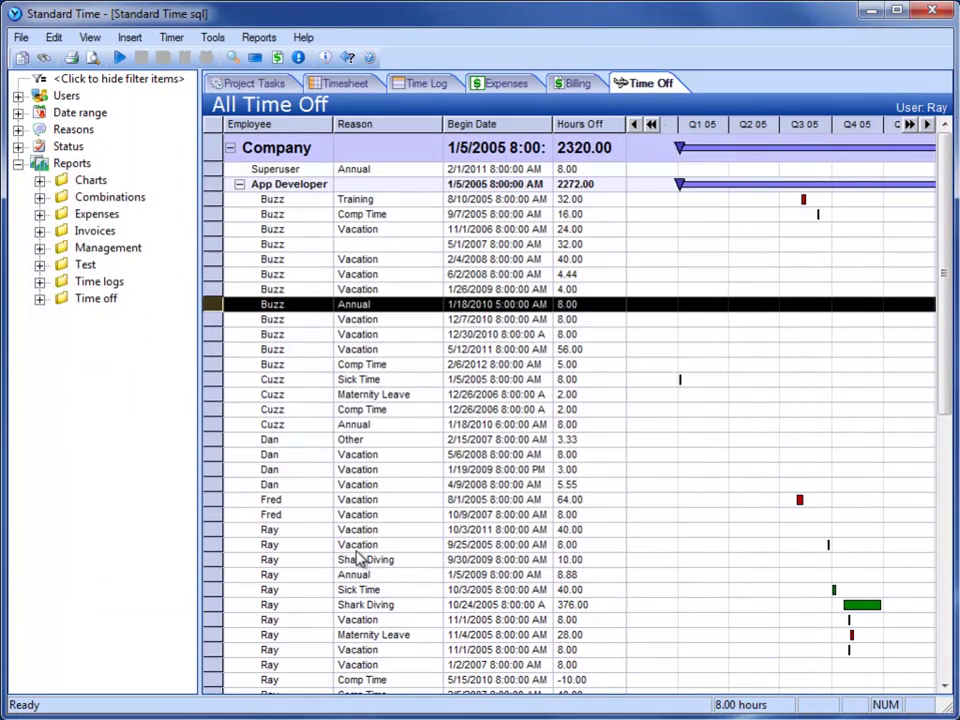
Step: Open the time off blackout periods, view the Product release and President's message entries, and close the window
right_click(375, 306)
left_click(543, 473)
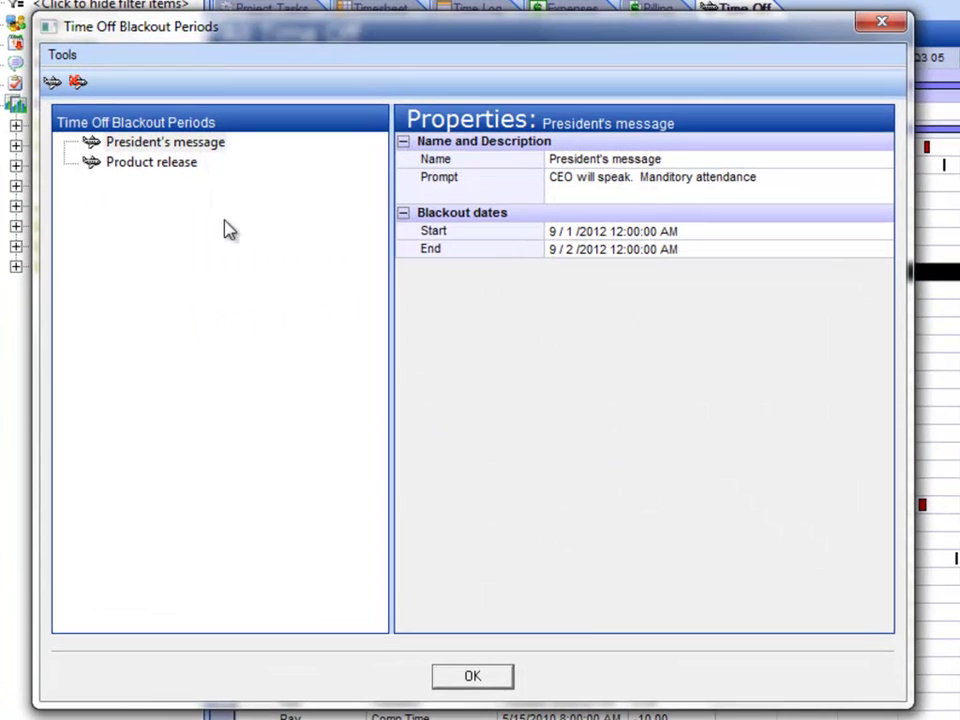
left_click(183, 165)
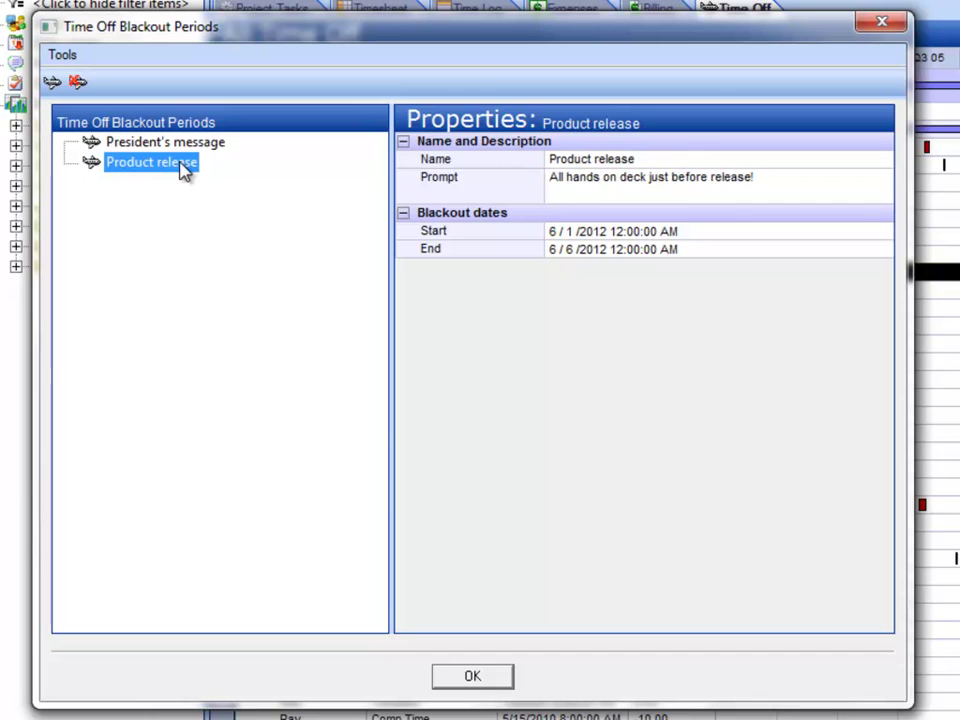
left_click(183, 150)
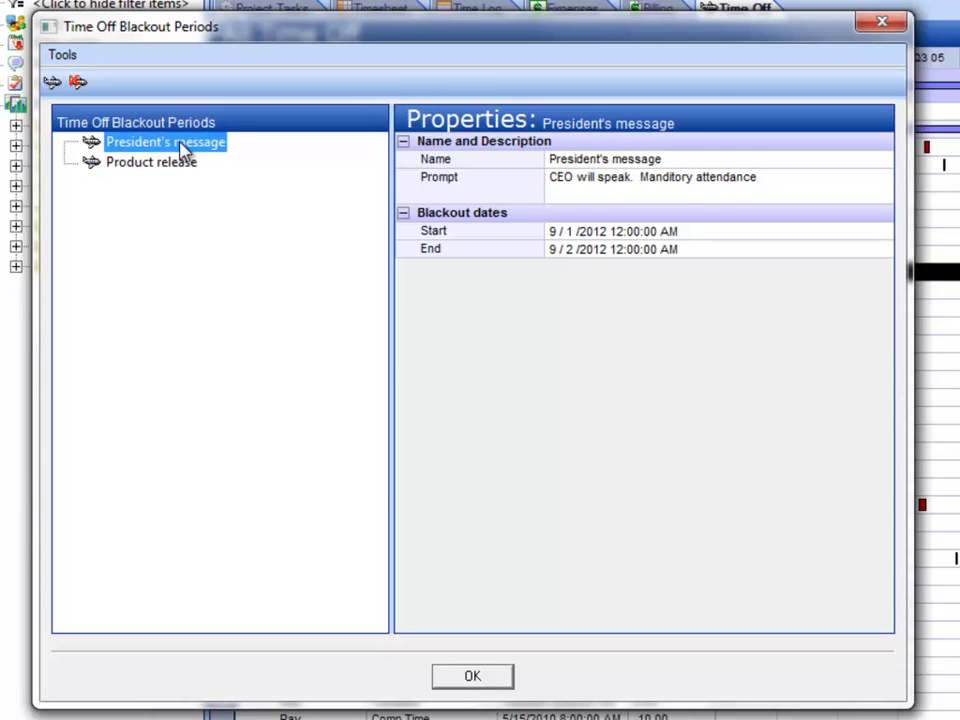
left_click(180, 170)
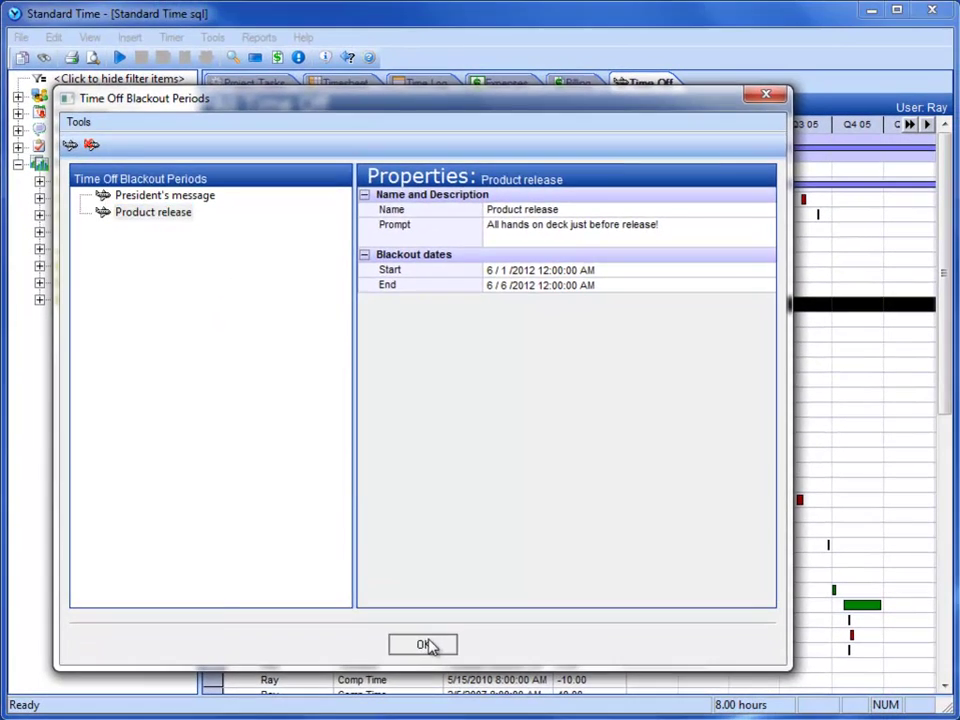
left_click(445, 652)
Step: Open the scheduled reports, inspect the report time and recurrence of "List, by employee", close them, and return to the timesheet
left_click(266, 8)
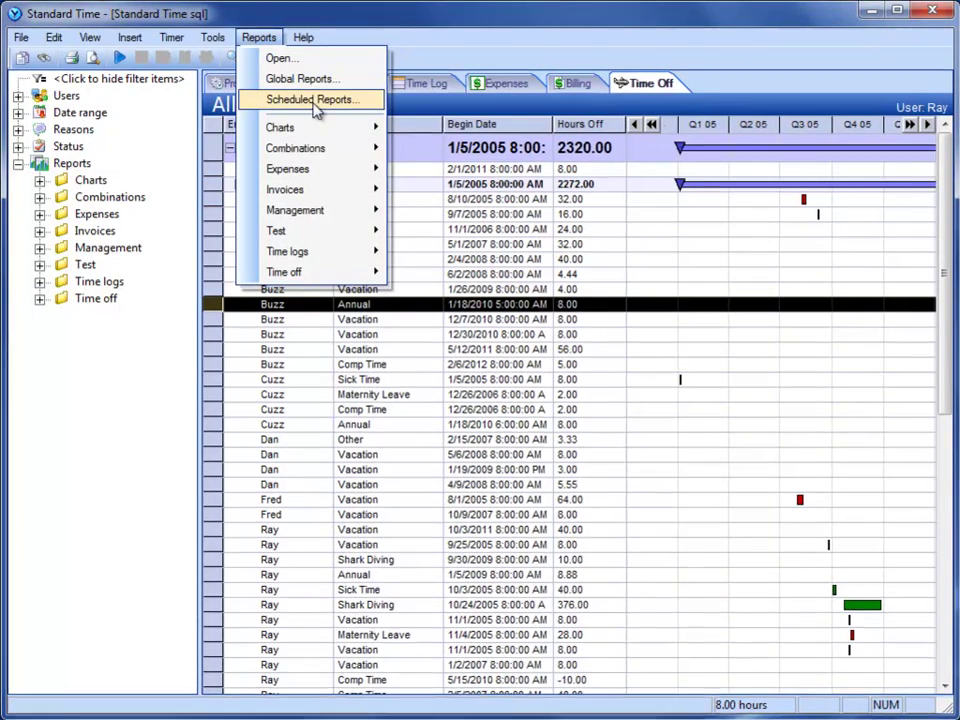
left_click(275, 104)
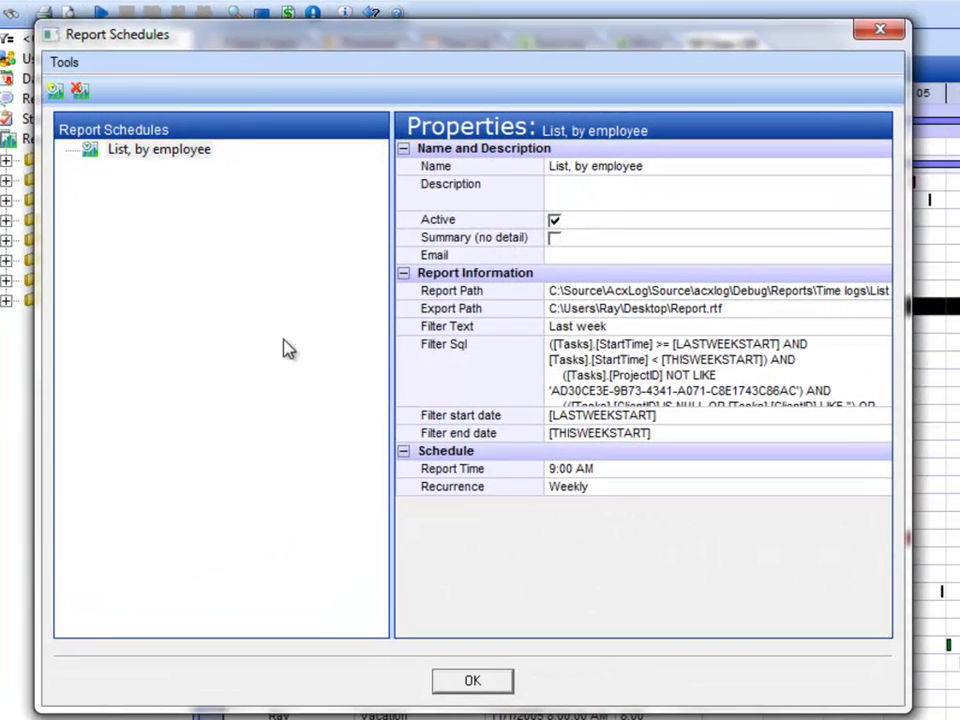
left_click(617, 468)
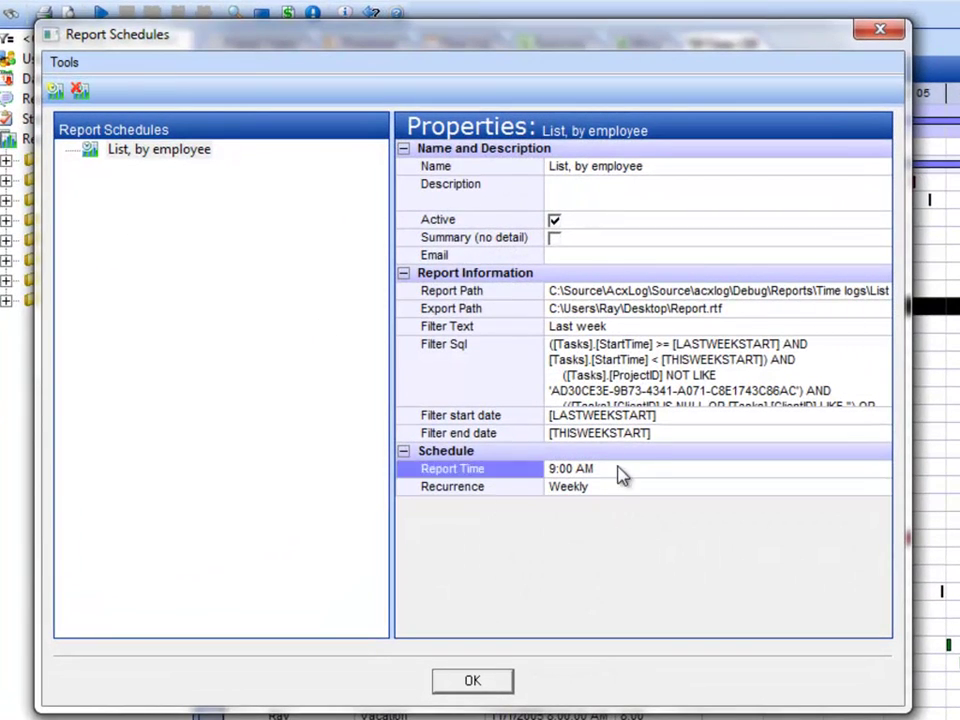
left_click(870, 487)
left_click(881, 487)
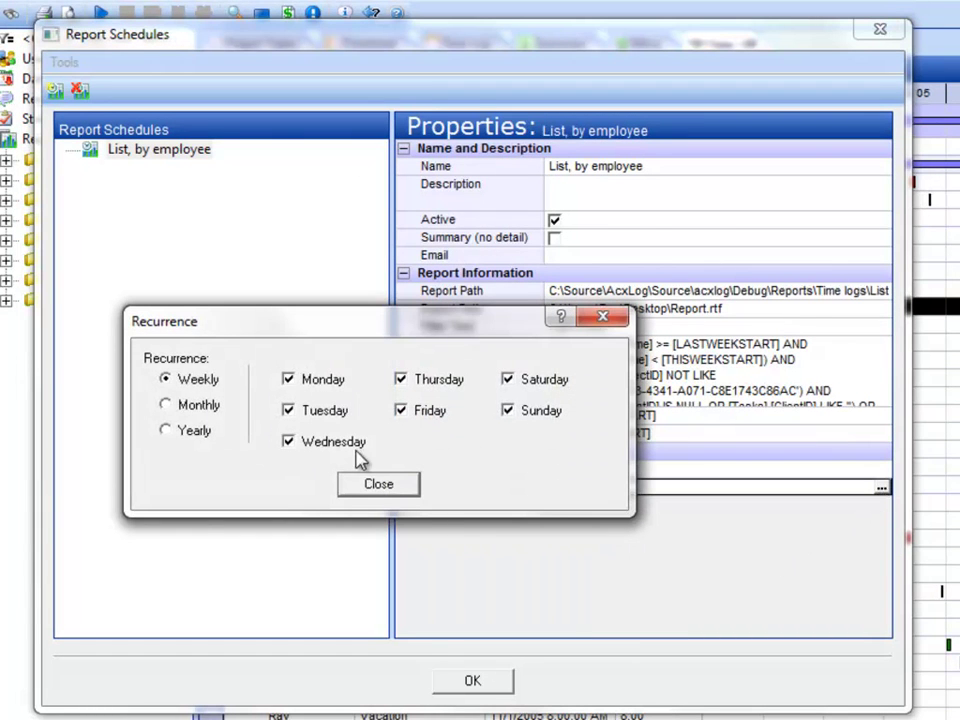
left_click(410, 490)
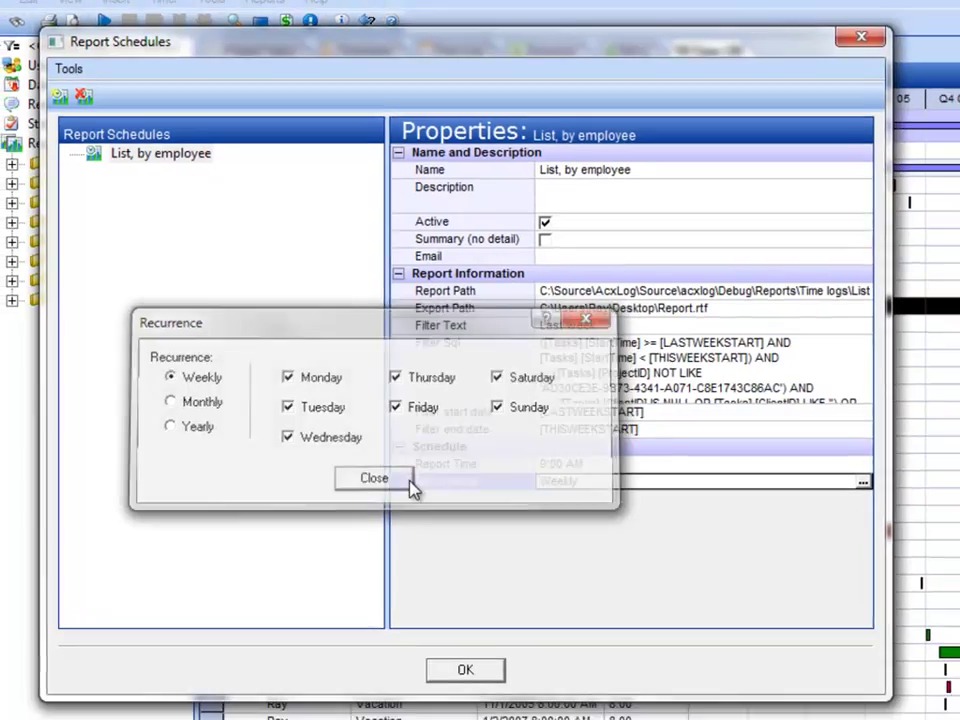
left_click(455, 624)
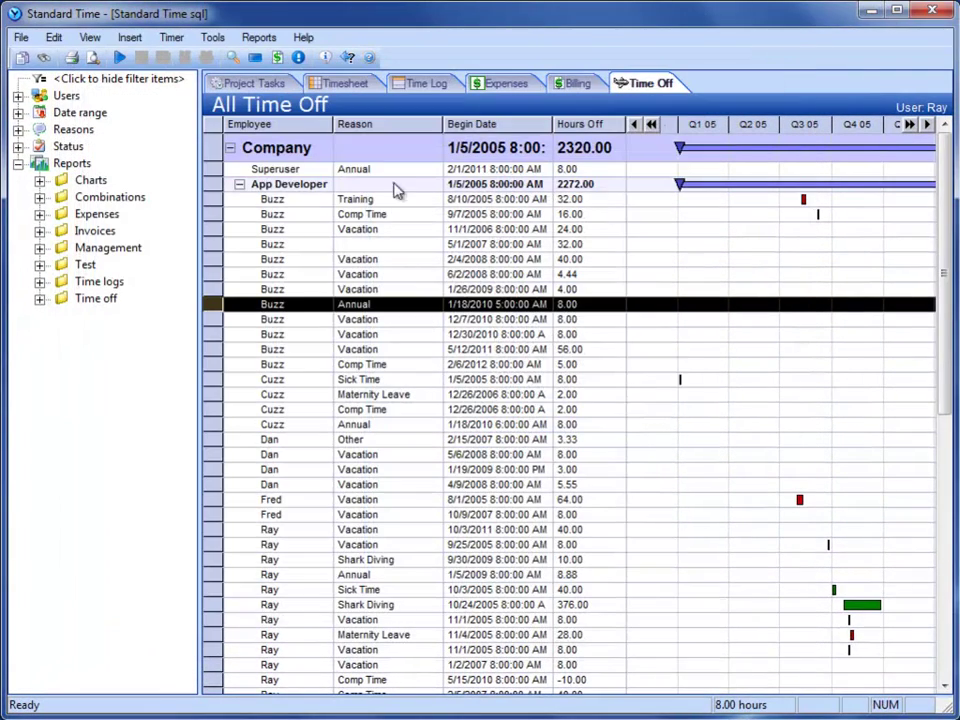
left_click(345, 84)
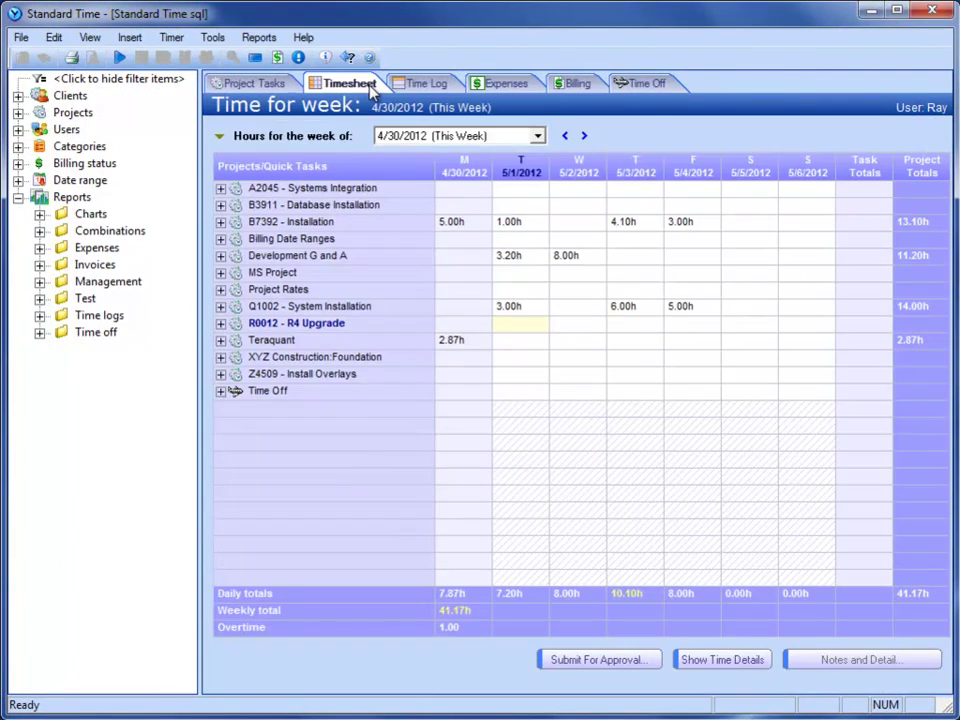